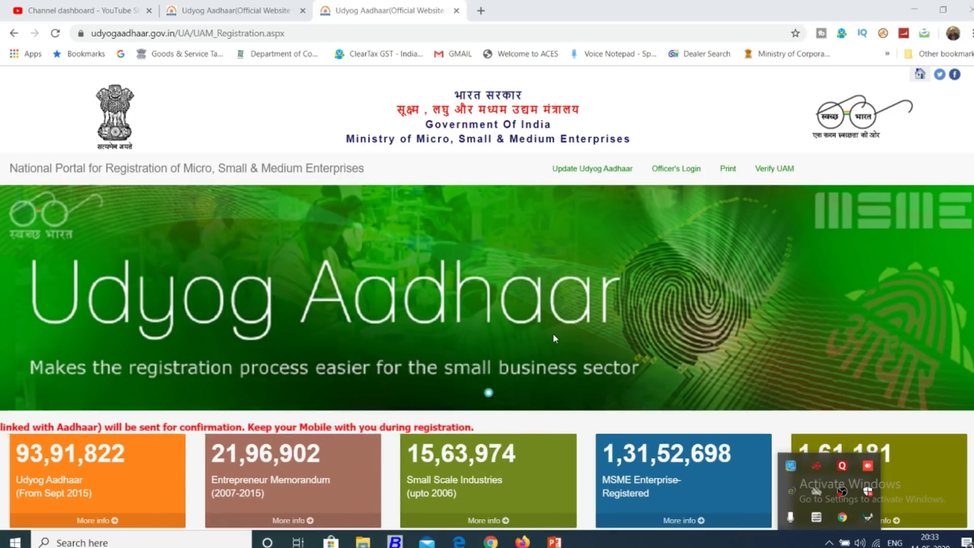
scroll(554, 338, down, 1)
scroll(554, 337, down, 1)
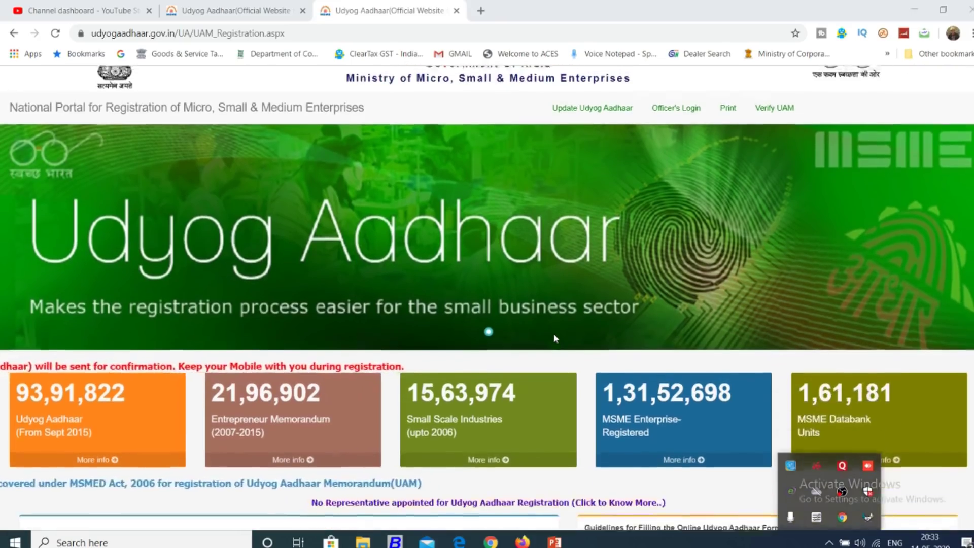
scroll(554, 337, up, 2)
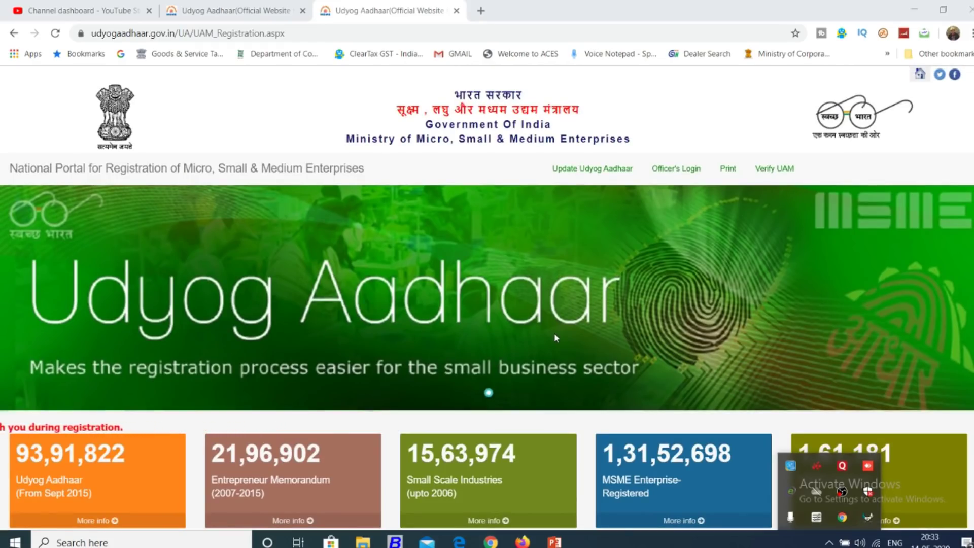
click(829, 542)
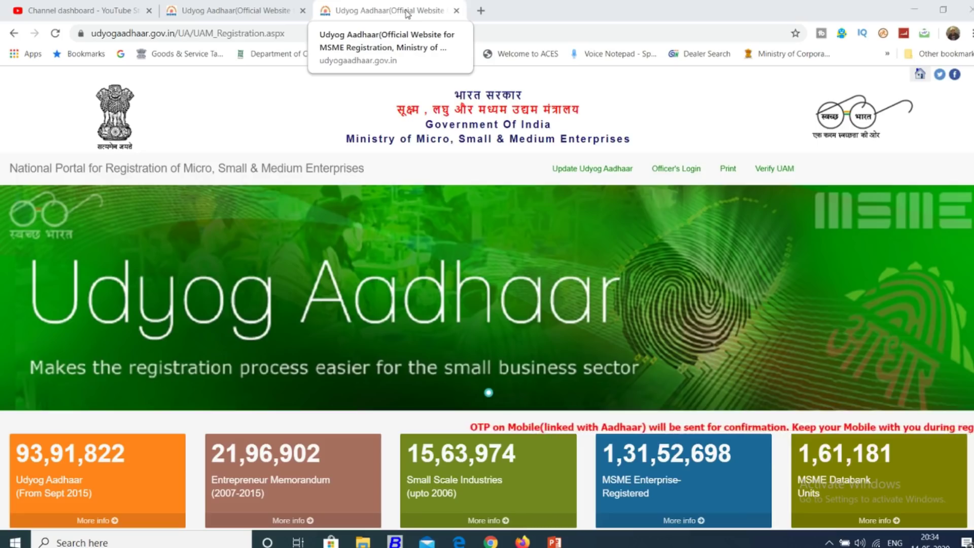
Search Google for "msme registration" in a new tab, open the official Udyog Aadhaar website, and close that tab.
click(480, 10)
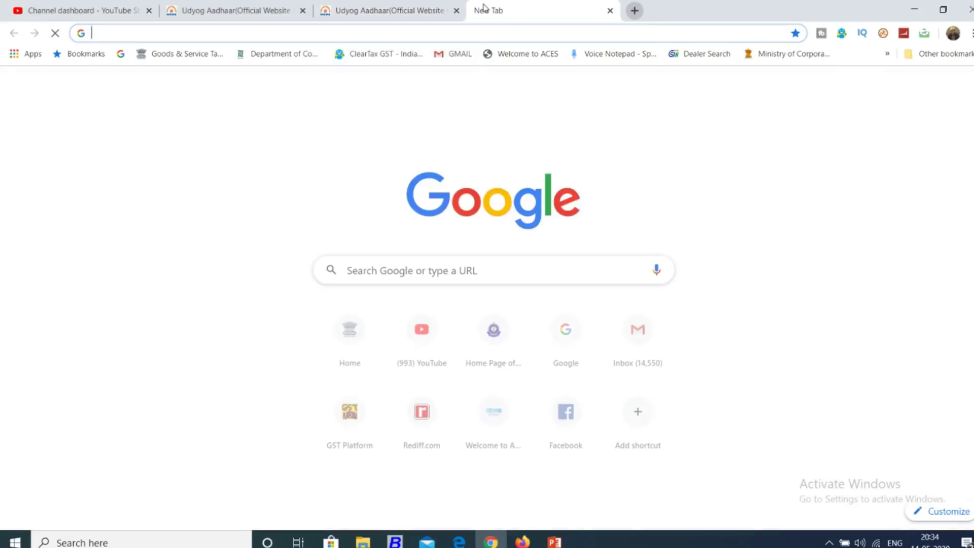
text(MSME)
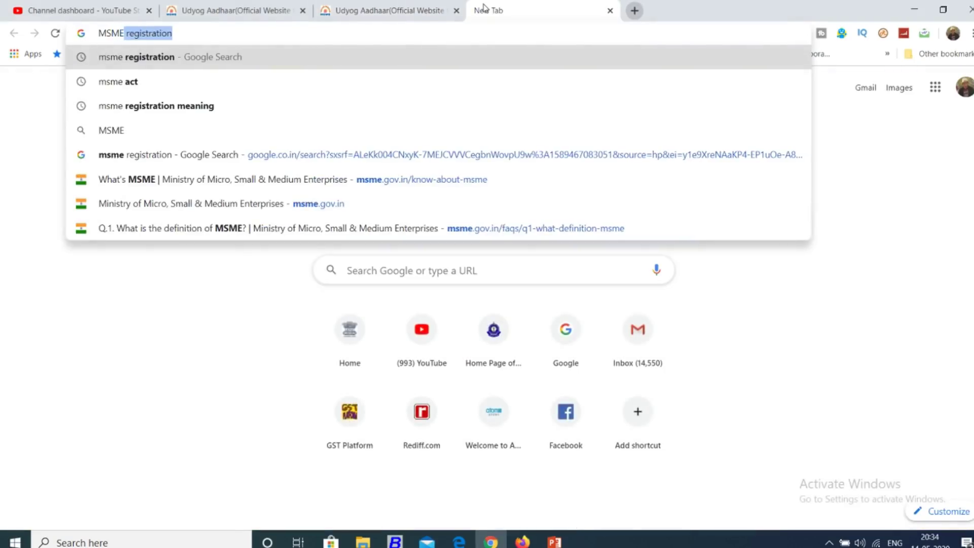
key(Return)
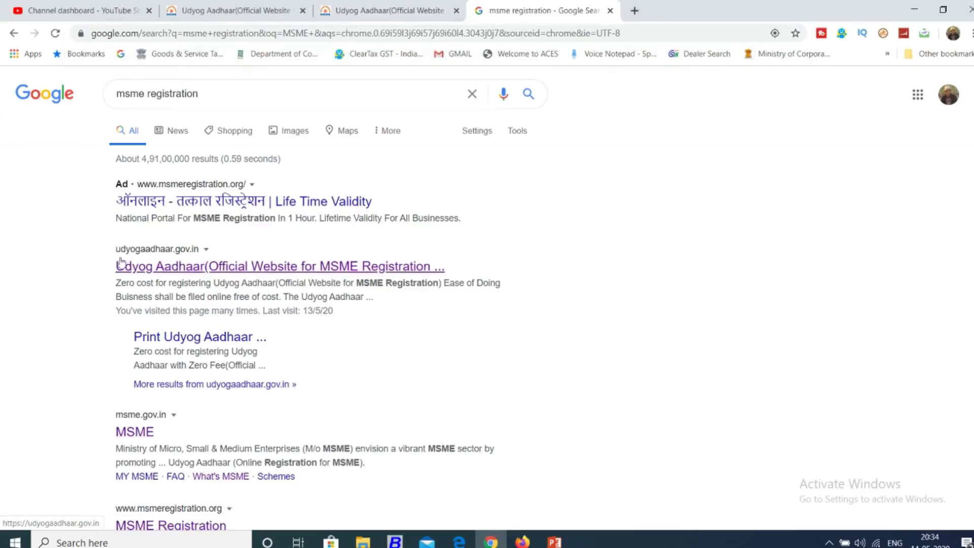
click(165, 267)
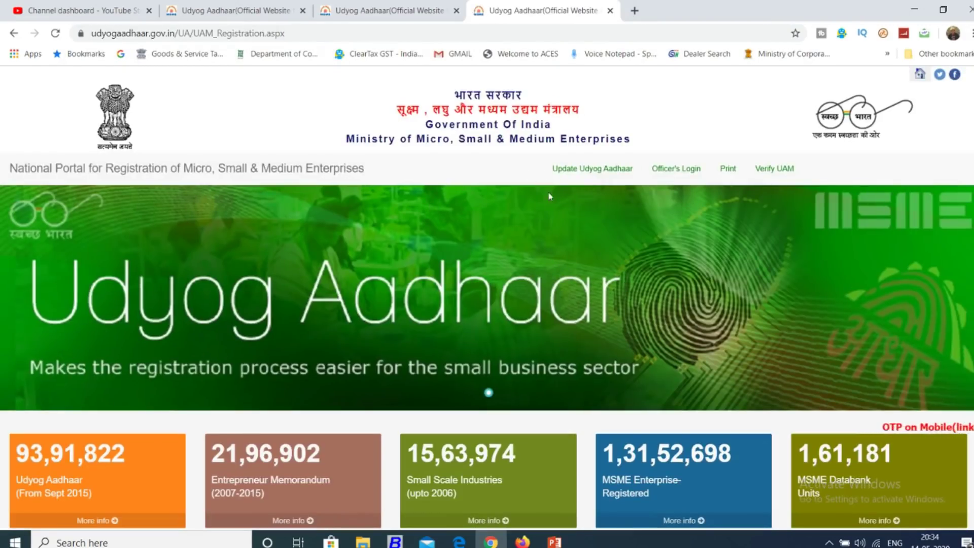
click(610, 11)
Examine the Aadhaar Number and Name of Entrepreneur fields at the start of the registration form.
scroll(461, 191, down, 5)
scroll(460, 192, down, 1)
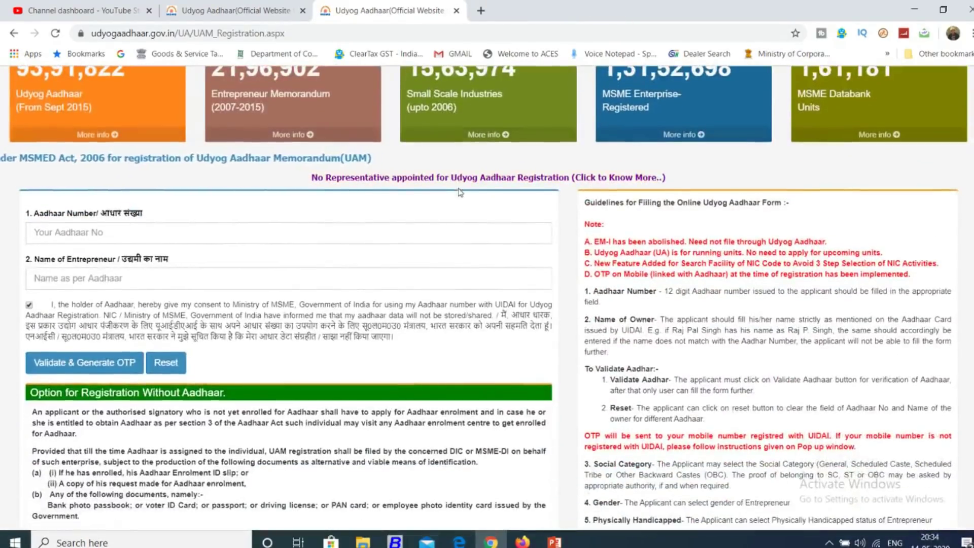
scroll(288, 206, down, 1)
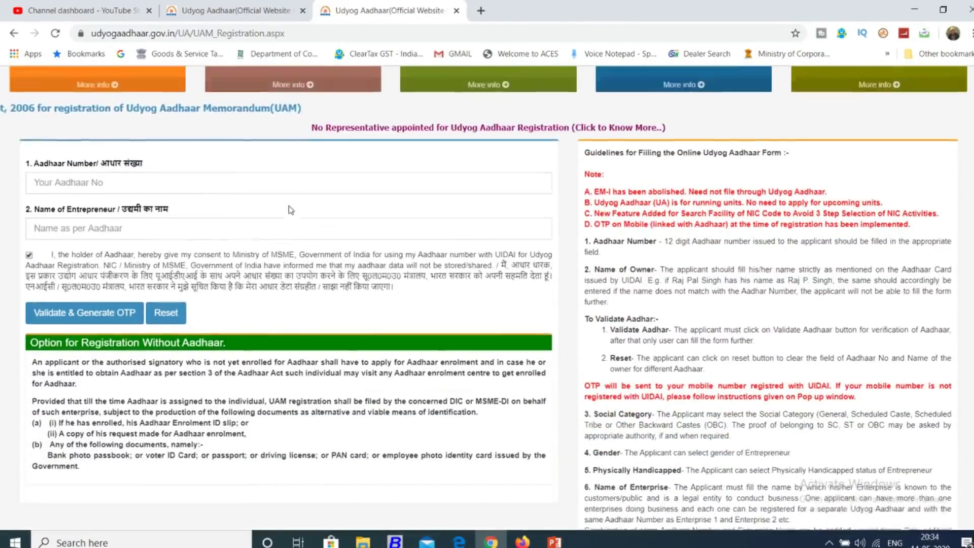
click(160, 213)
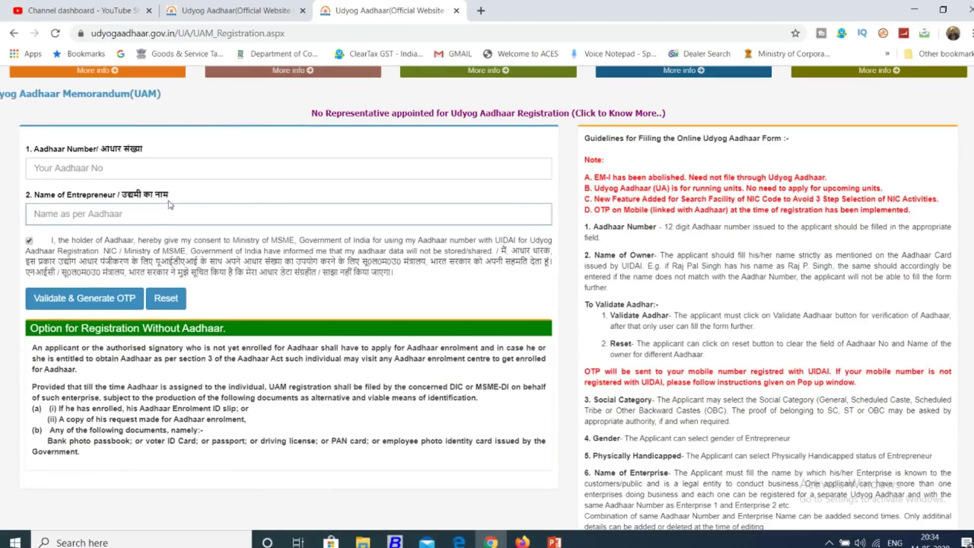
click(225, 148)
click(151, 166)
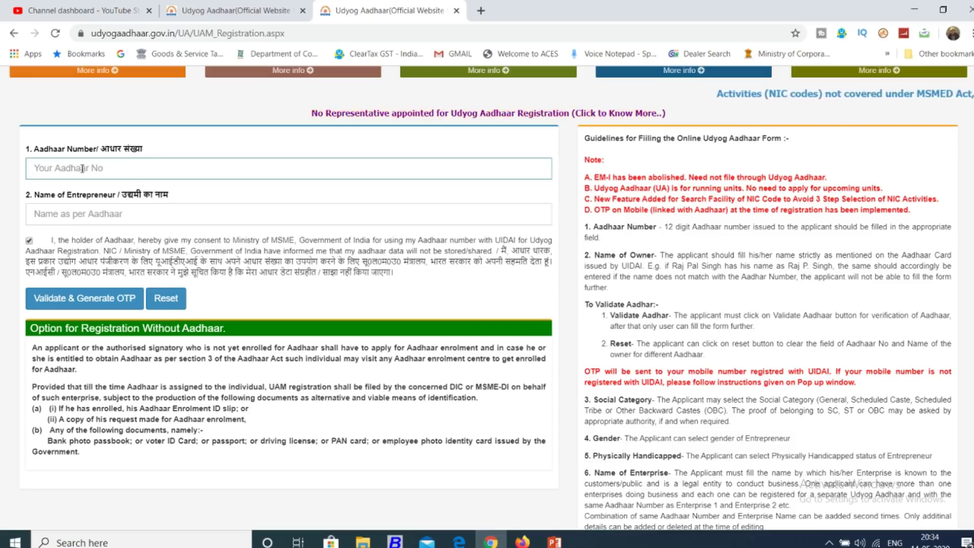
click(132, 214)
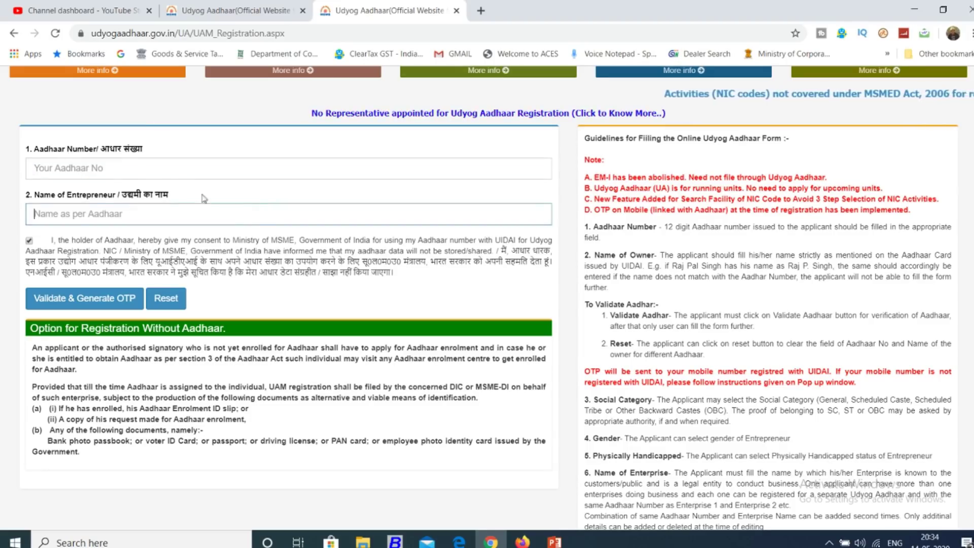
click(249, 232)
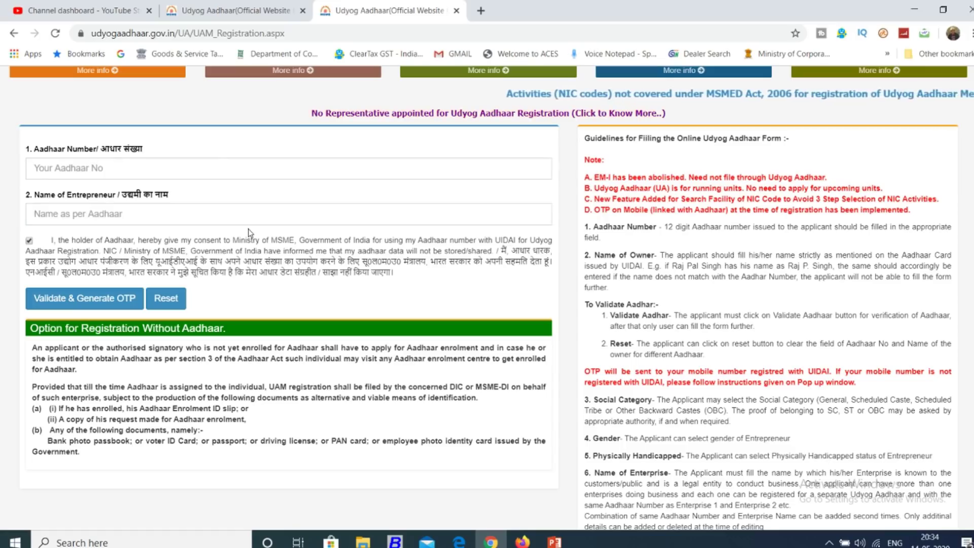
click(122, 214)
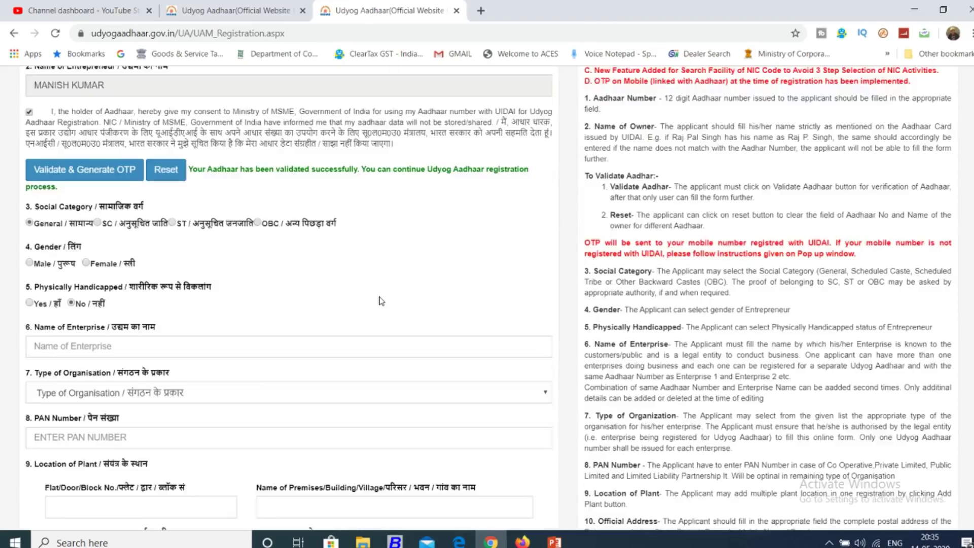
Set the social category to OBC, the gender to Male and Physically Handicapped to No.
scroll(378, 300, down, 1)
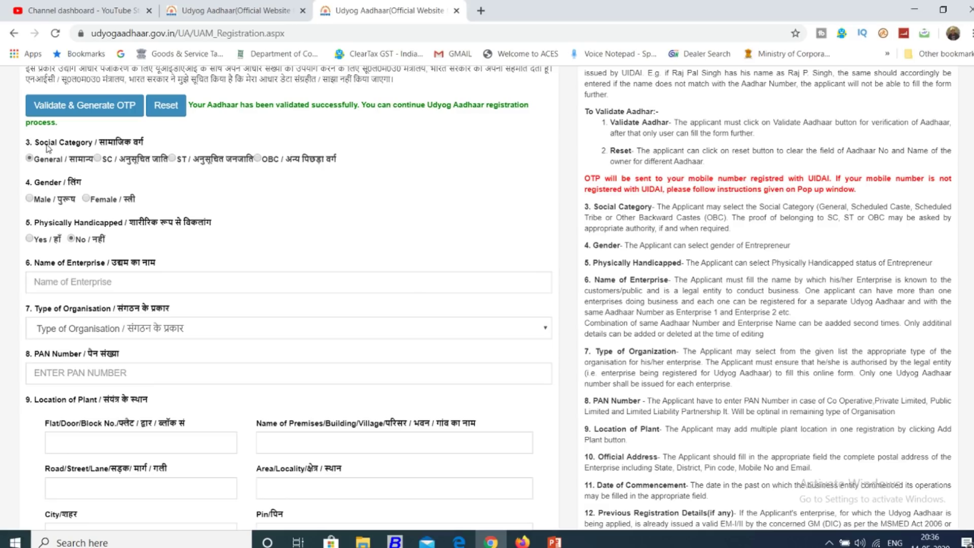
key(ctrl+plus)
key(ctrl+plus)
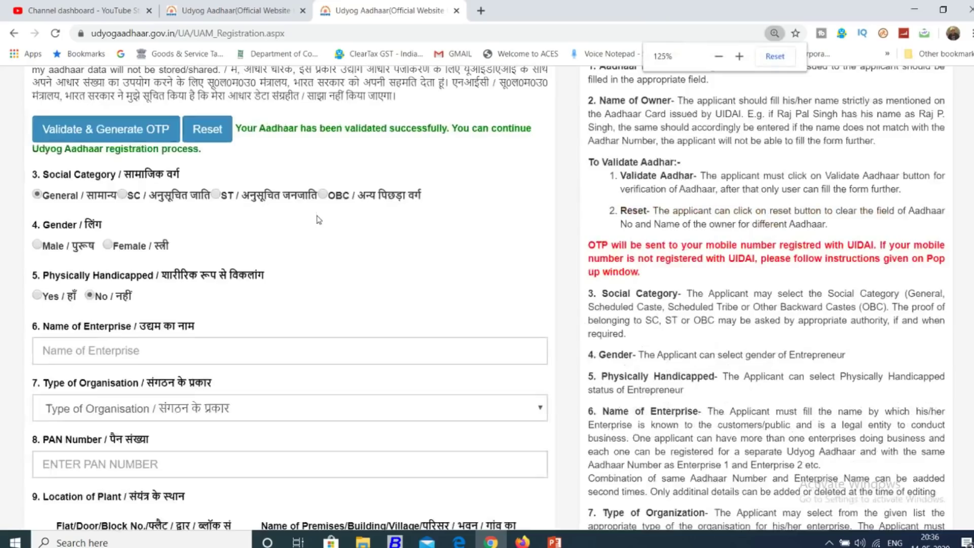
key(ctrl+plus)
scroll(355, 244, down, 4)
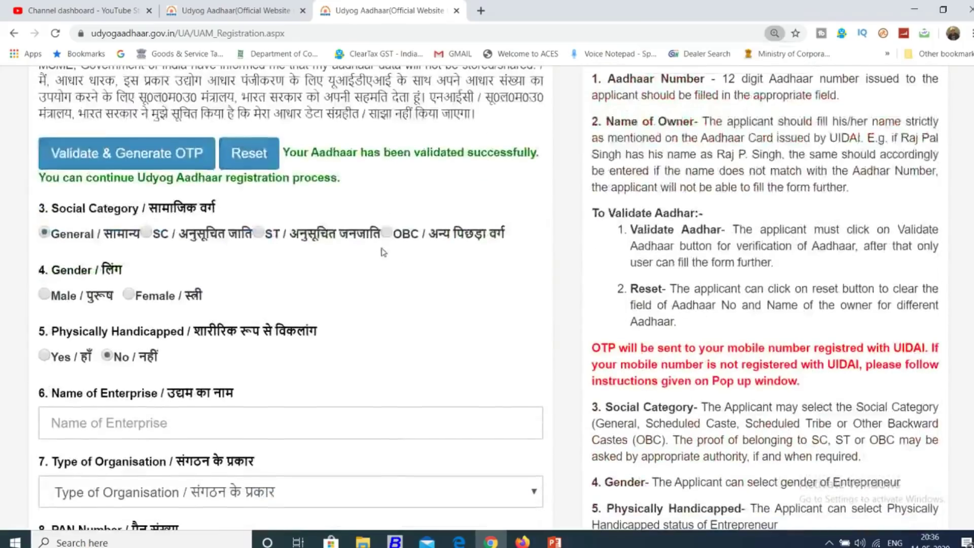
scroll(355, 256, down, 1)
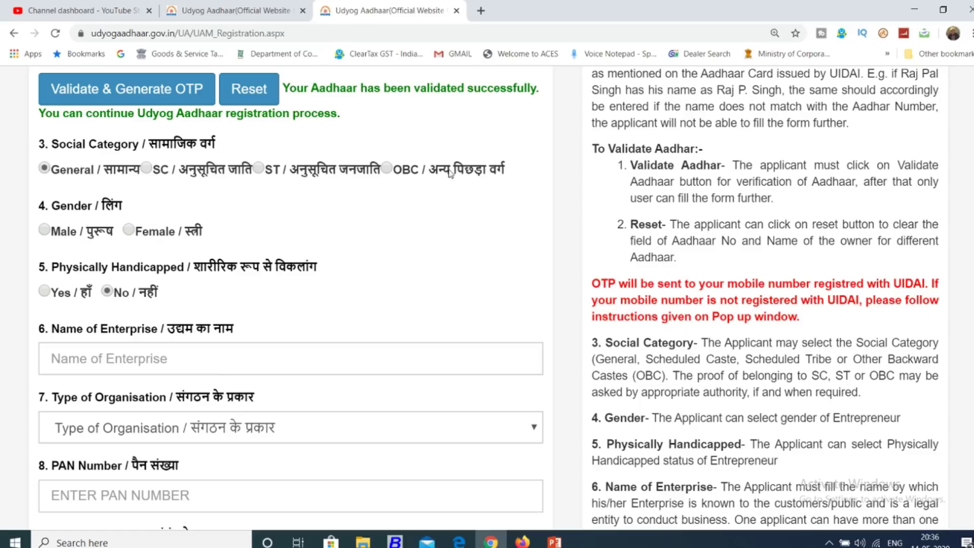
click(387, 169)
click(44, 231)
click(44, 291)
click(118, 288)
Examine the Name of Enterprise field and the available Type of Organisation options without choosing one.
scroll(452, 285, down, 3)
click(253, 233)
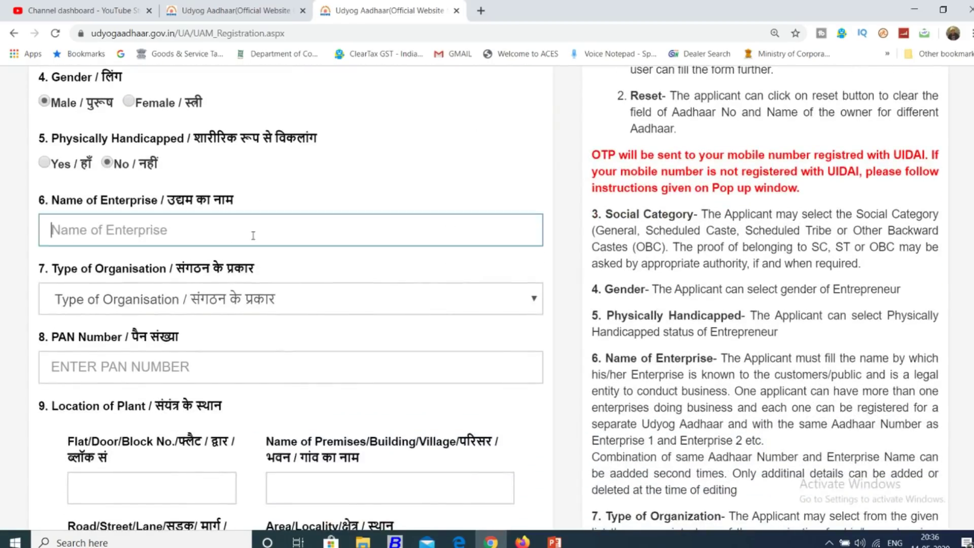
click(439, 163)
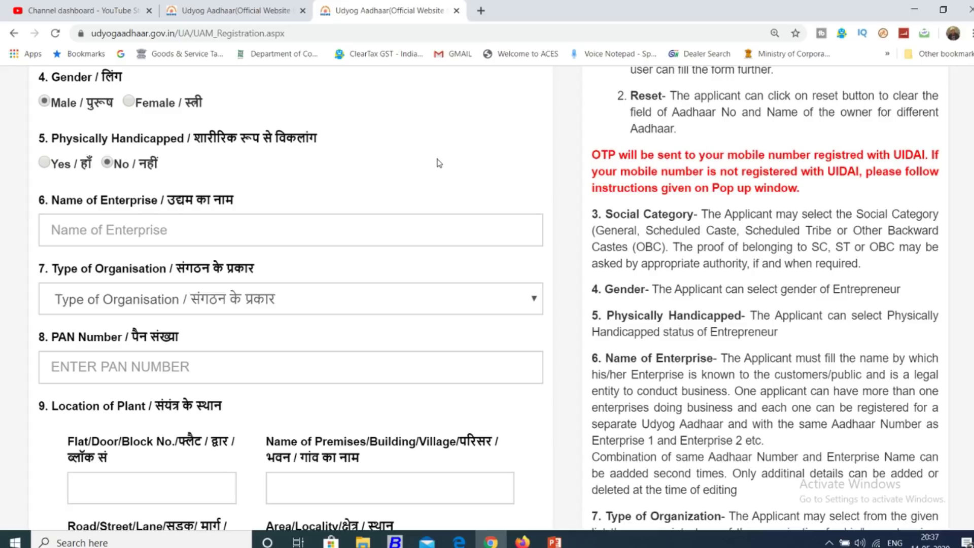
click(388, 238)
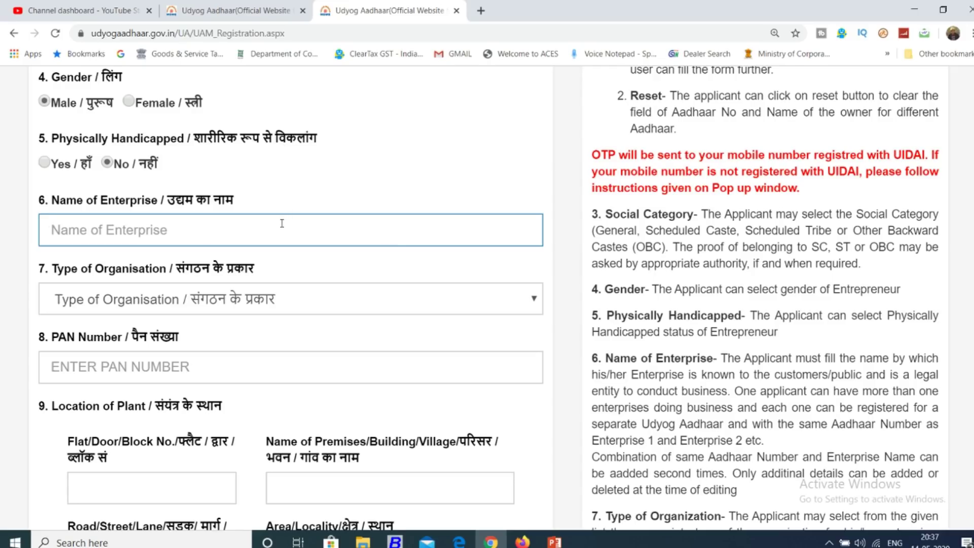
click(212, 301)
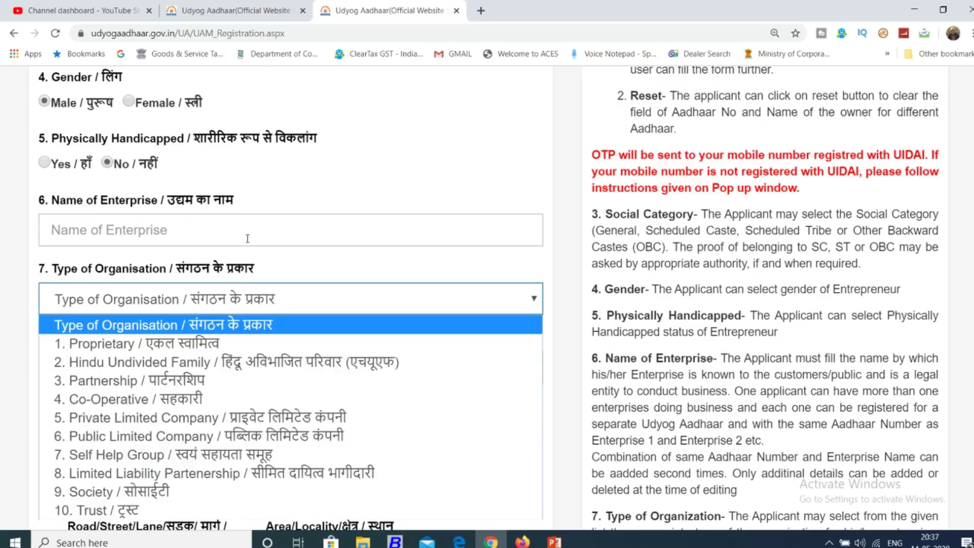
scroll(248, 238, down, 2)
click(285, 241)
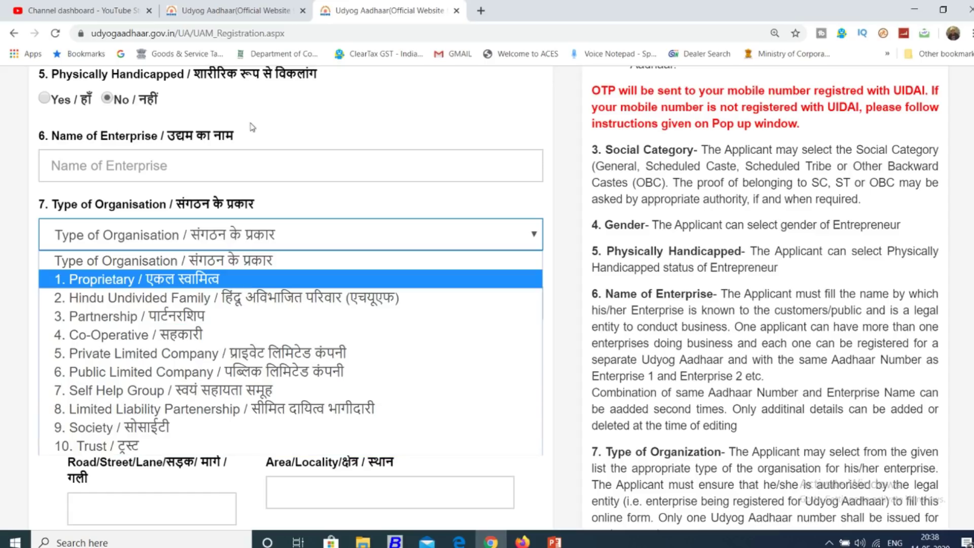
click(563, 288)
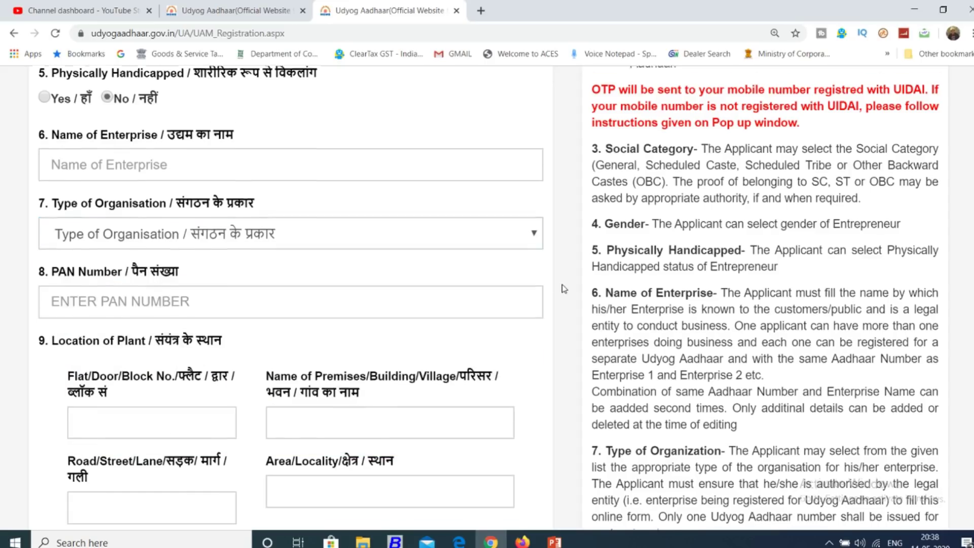
Review the PAN Number field and the address fields under Location of Plant.
scroll(563, 288, down, 1)
click(322, 234)
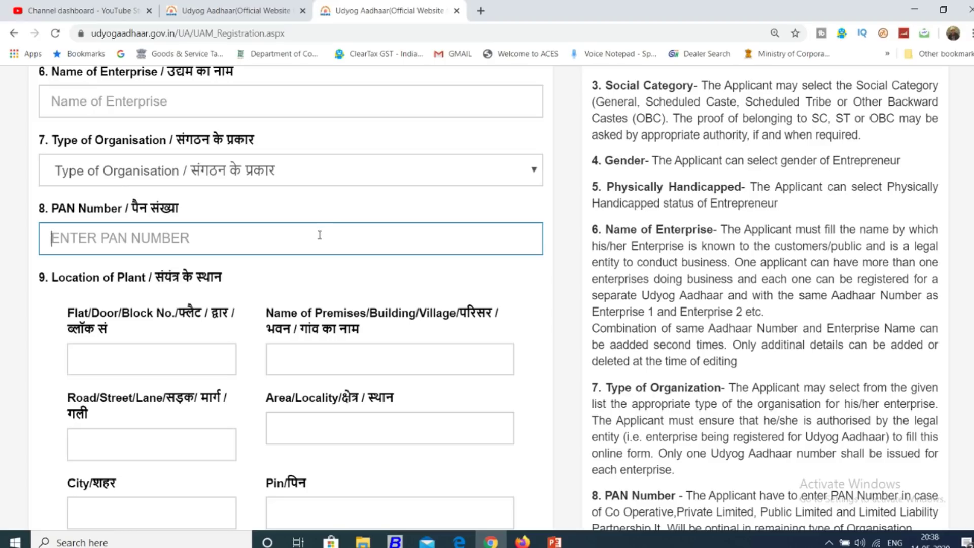
scroll(320, 235, down, 1)
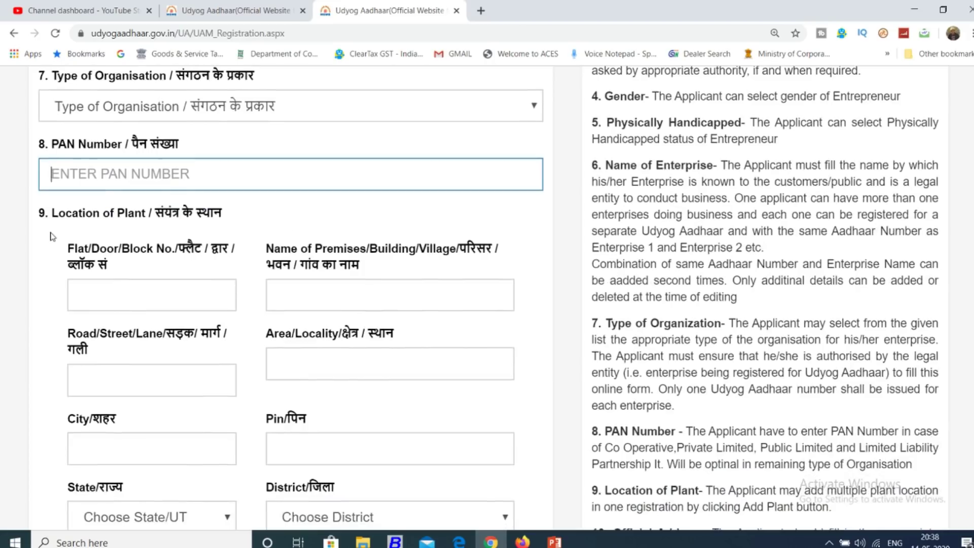
click(52, 236)
scroll(52, 236, down, 1)
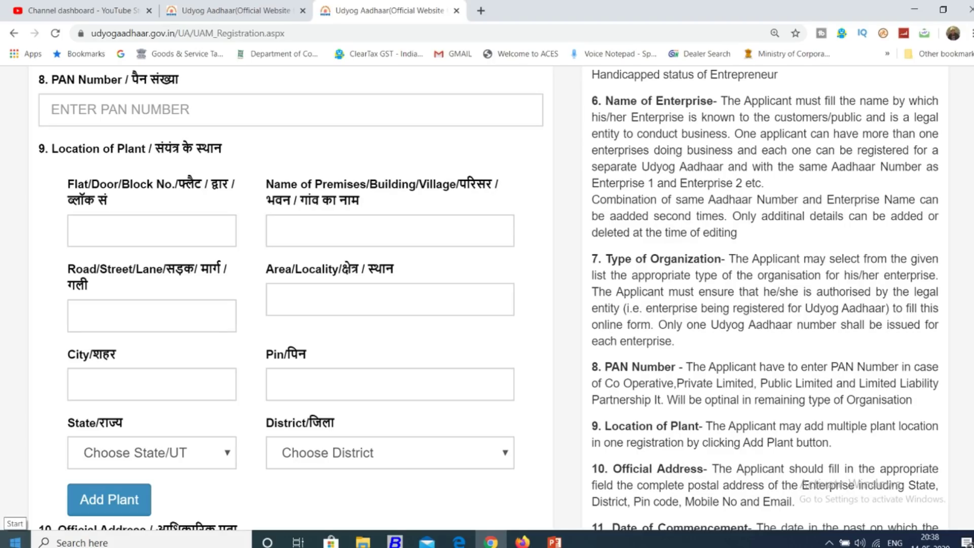
Try to add a plant with all Location of Plant fields left blank and check which of them are mandatory.
scroll(262, 357, down, 3)
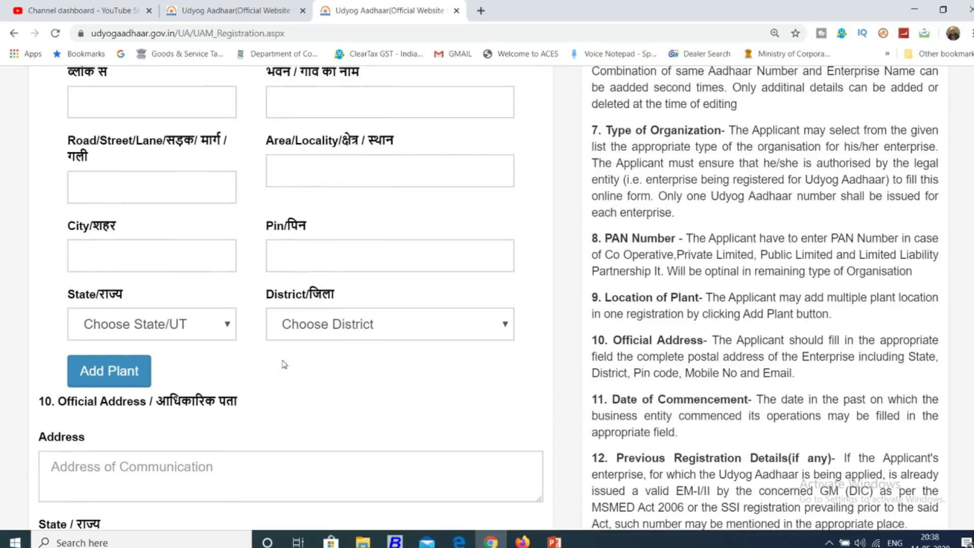
click(125, 374)
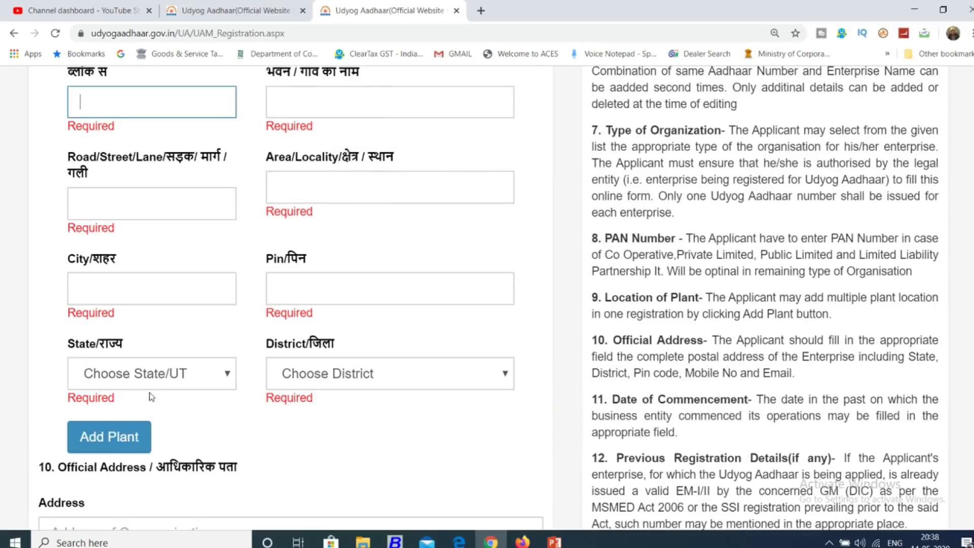
scroll(151, 397, down, 1)
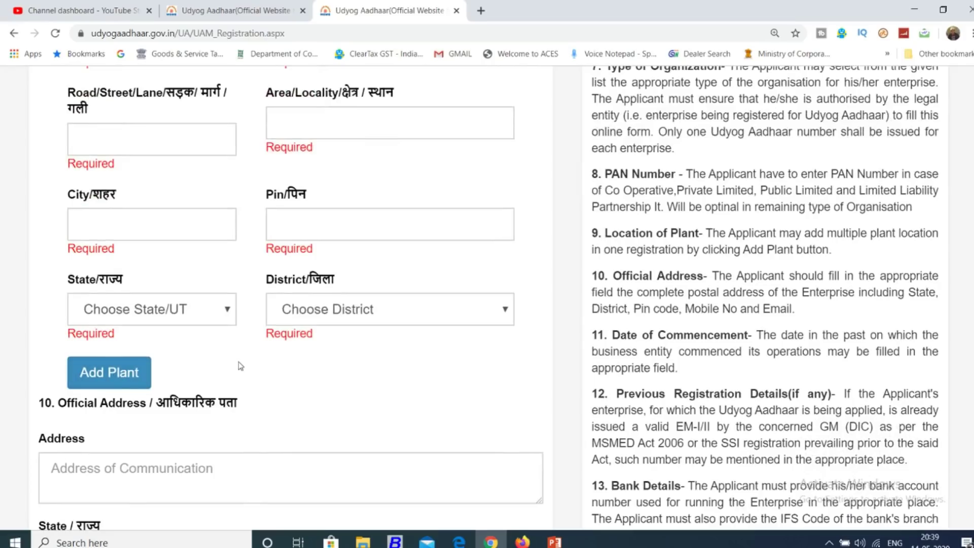
scroll(241, 366, up, 1)
scroll(199, 147, up, 1)
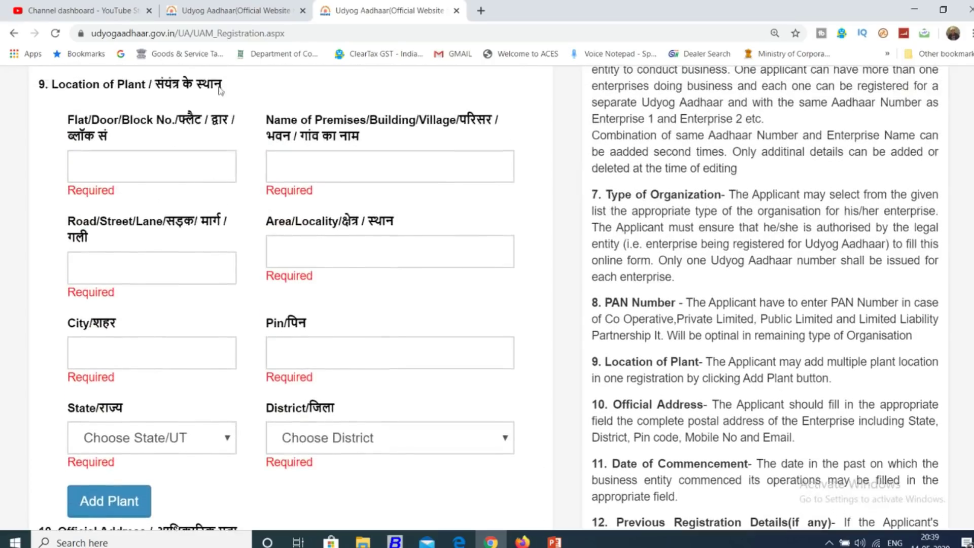
click(211, 155)
scroll(221, 245, down, 2)
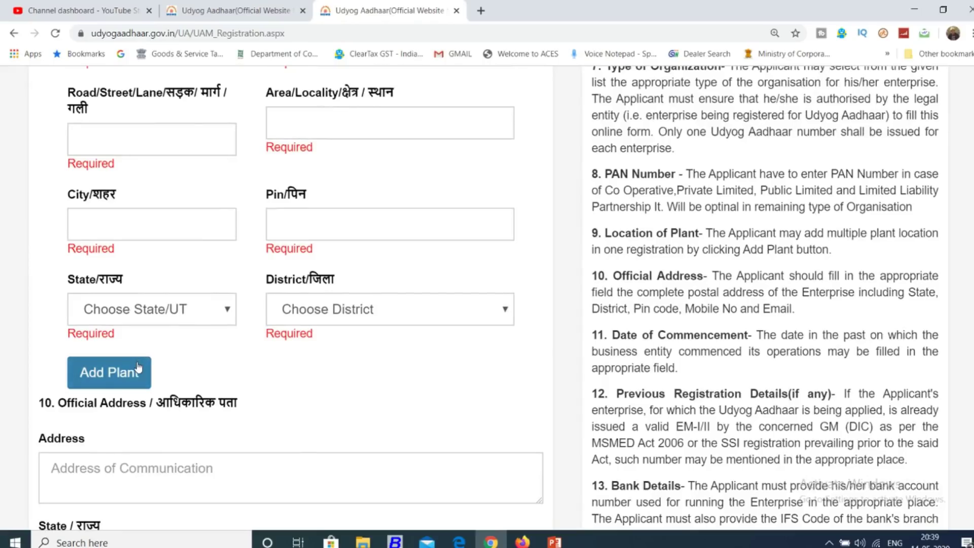
Review the Official Address fields, including the available State options, the district, pin, mobile number and email, without filling them in.
scroll(137, 367, down, 4)
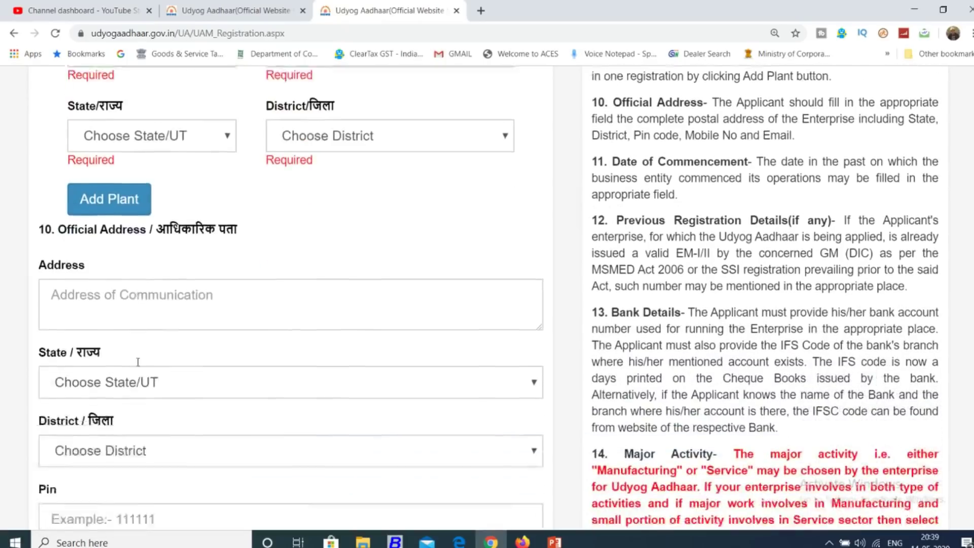
click(177, 285)
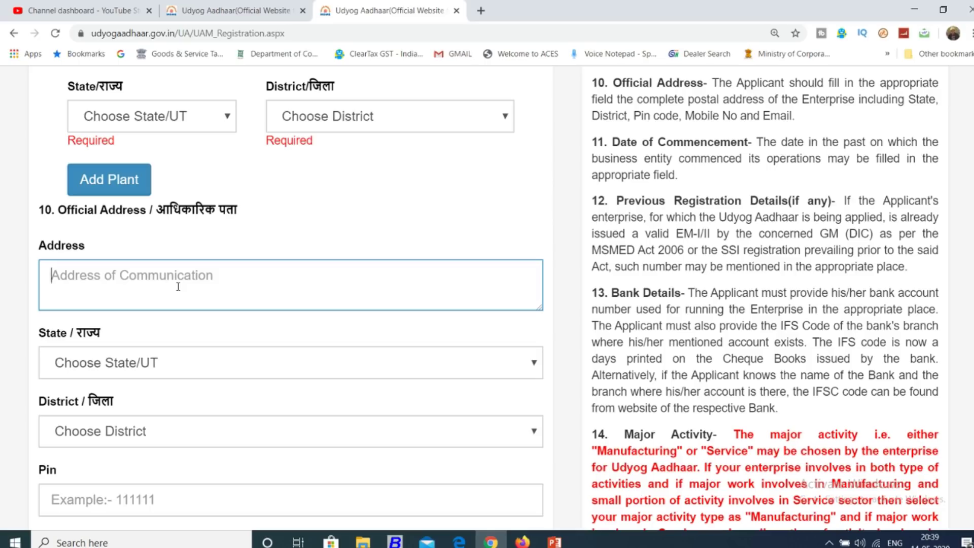
scroll(178, 286, down, 1)
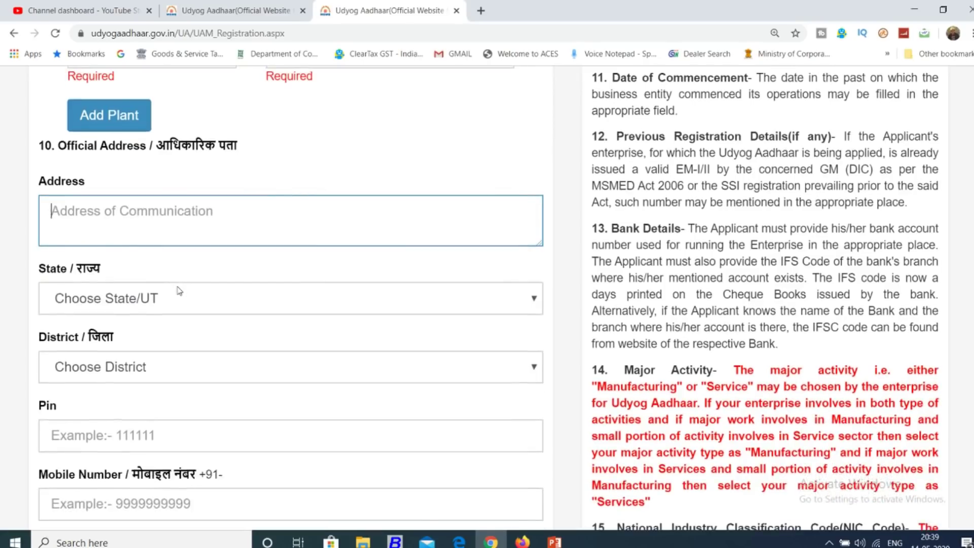
click(89, 310)
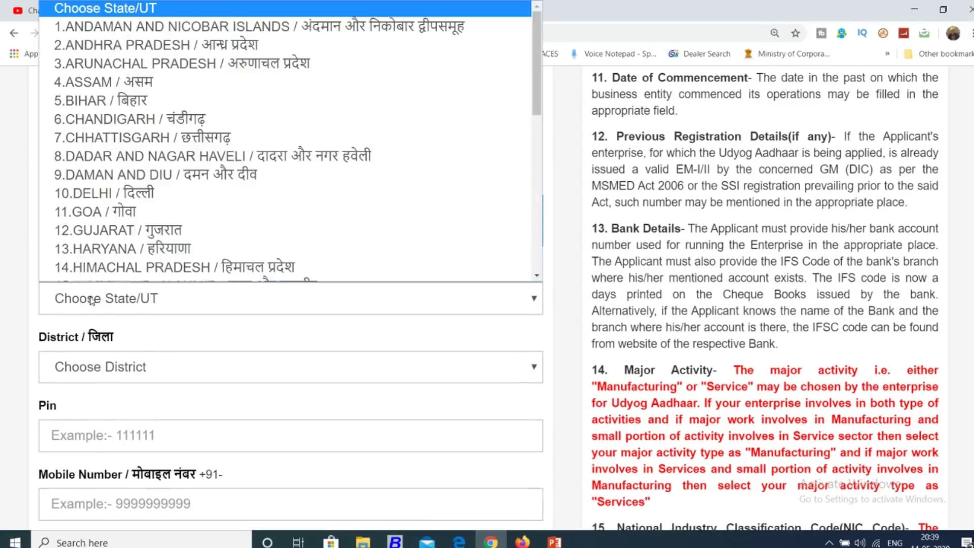
click(91, 300)
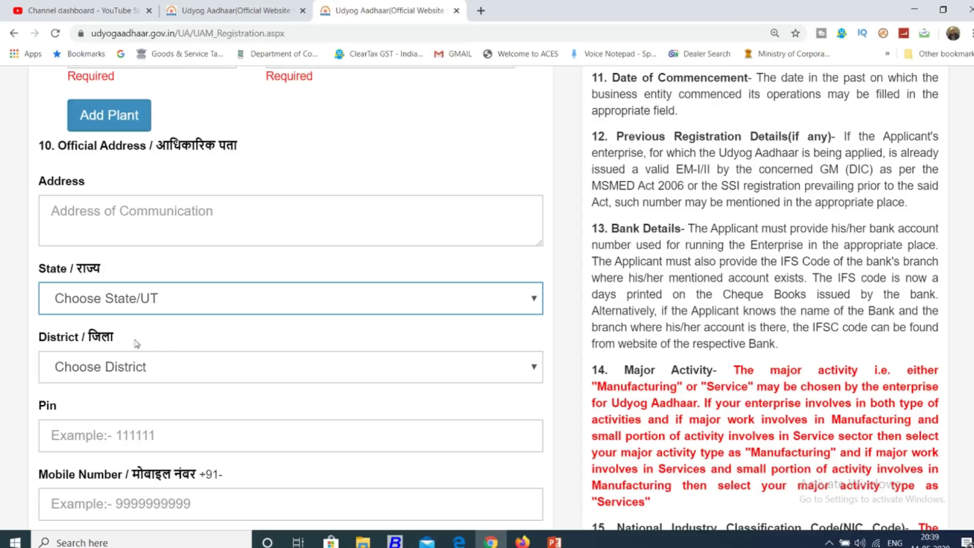
scroll(175, 404, down, 1)
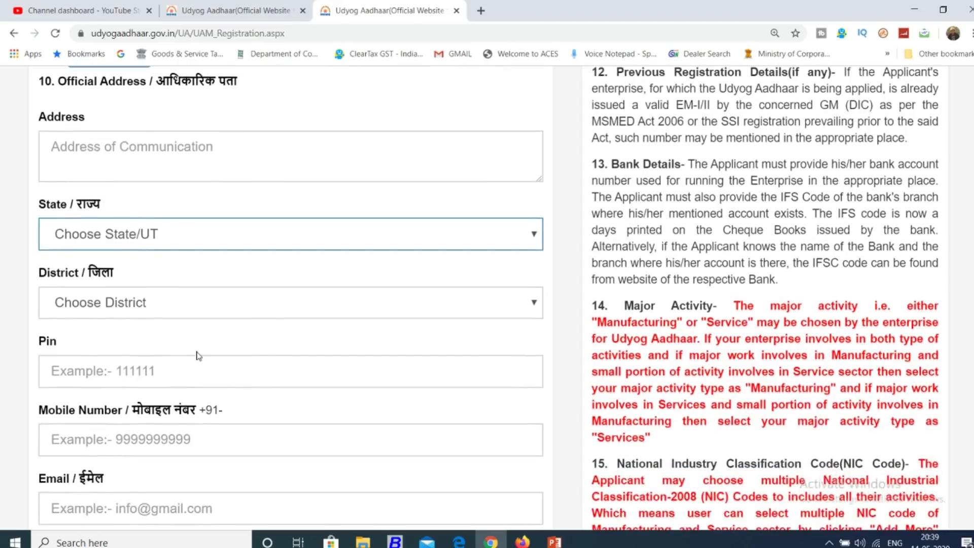
scroll(197, 355, down, 2)
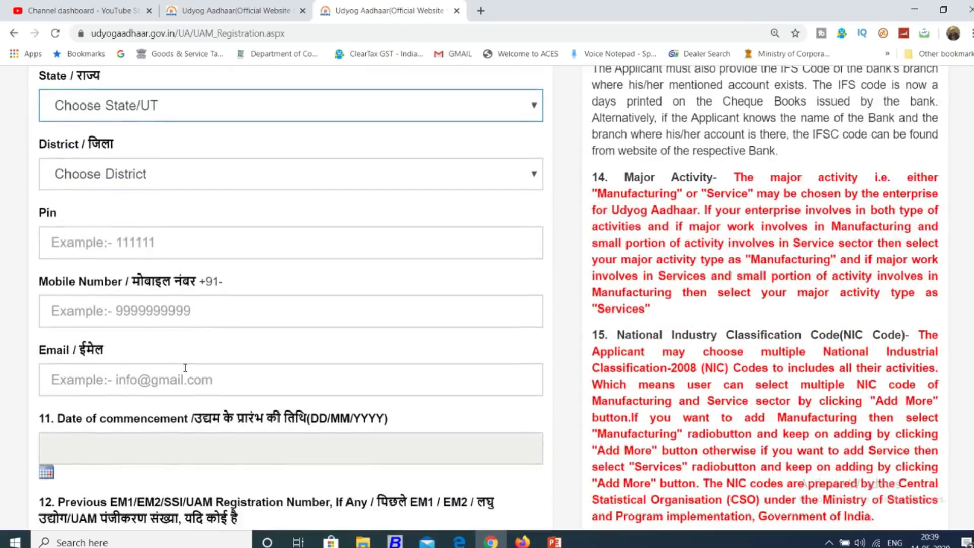
click(425, 274)
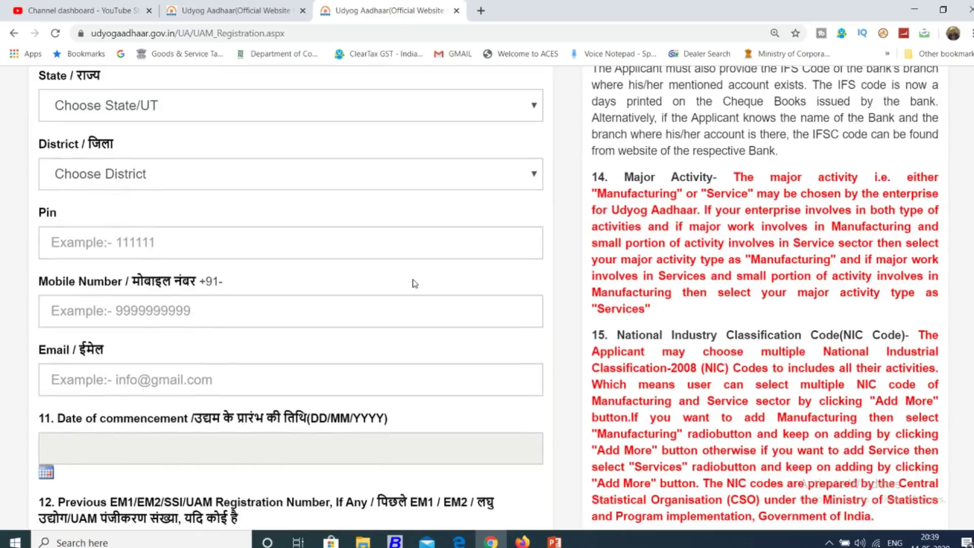
Review the Date of commencement field and the related guidance notes on filling in the form.
scroll(413, 280, down, 1)
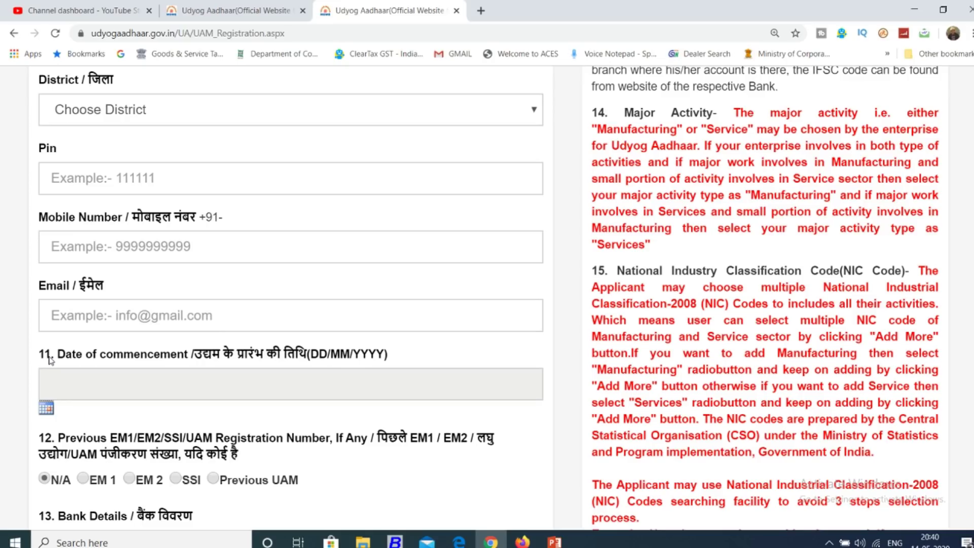
scroll(379, 394, down, 1)
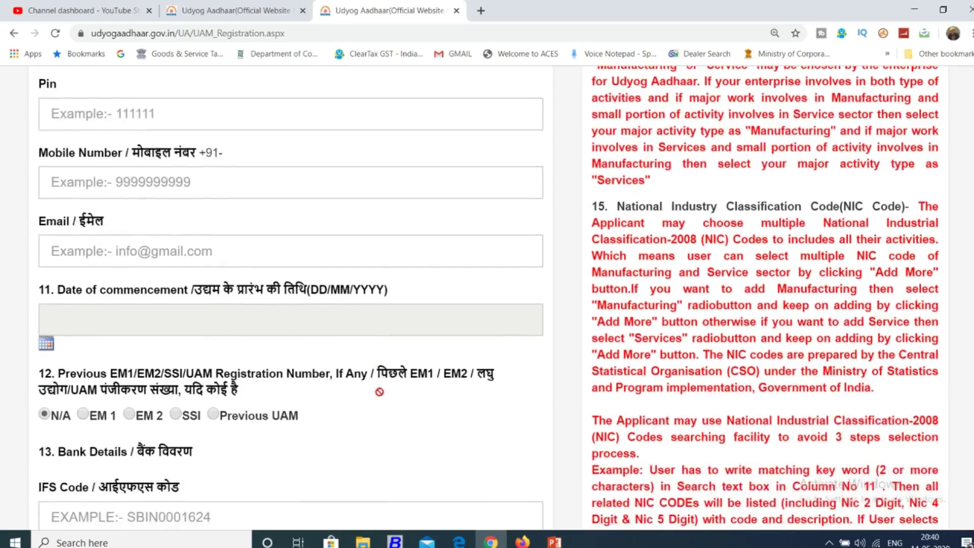
scroll(724, 350, up, 6)
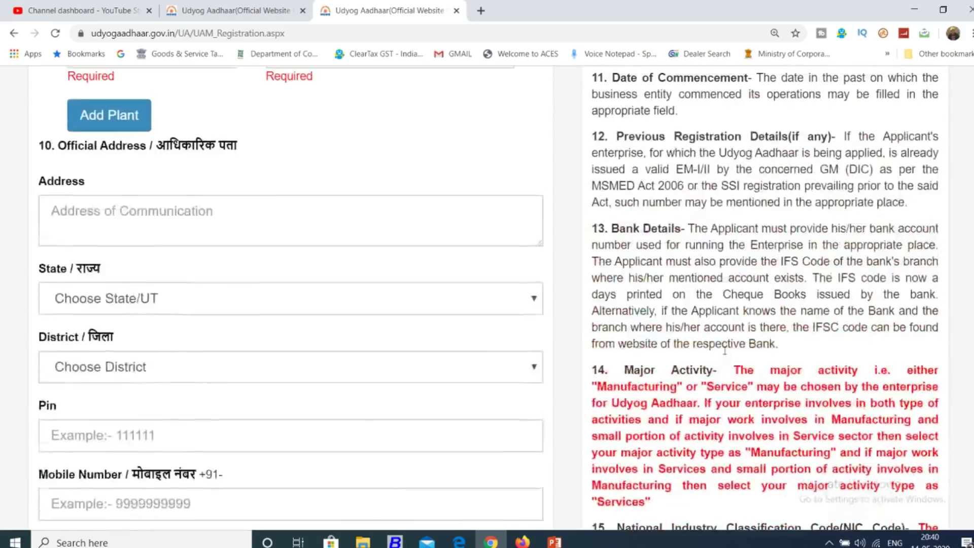
scroll(724, 350, up, 3)
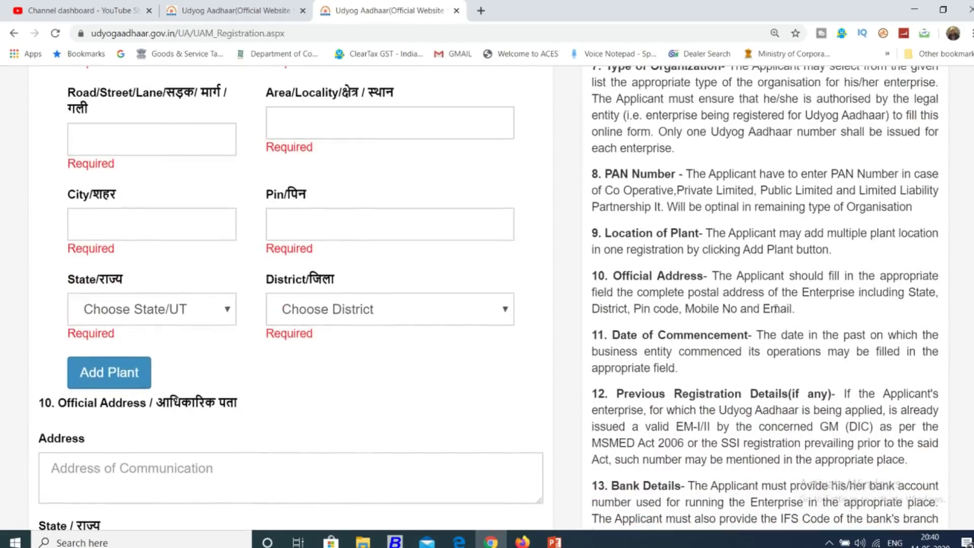
scroll(742, 202, down, 7)
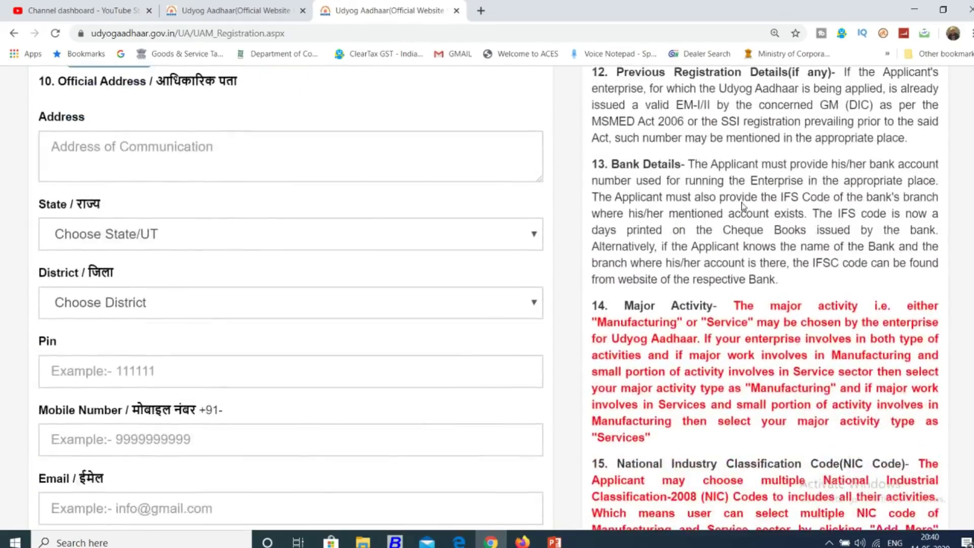
scroll(742, 202, down, 2)
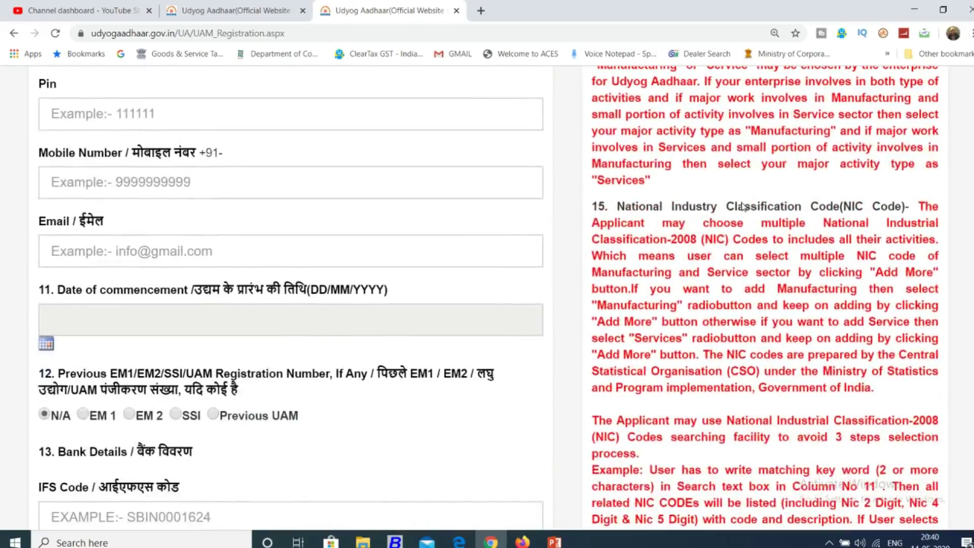
scroll(742, 202, down, 2)
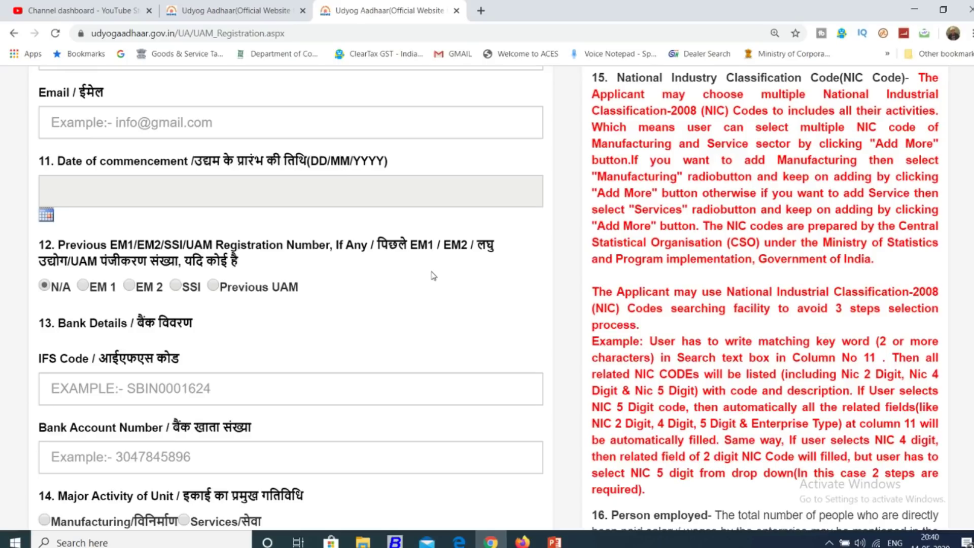
Try the Previous UAM and EM 1 options for the previous registration number and return the selection to N/A.
click(214, 285)
click(51, 285)
click(83, 286)
click(44, 286)
click(83, 286)
scroll(34, 162, down, 3)
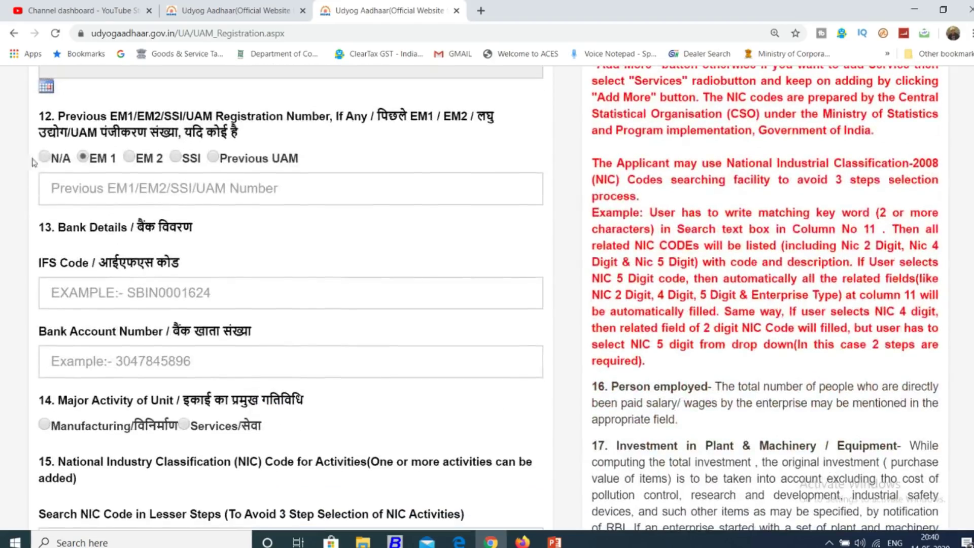
click(59, 159)
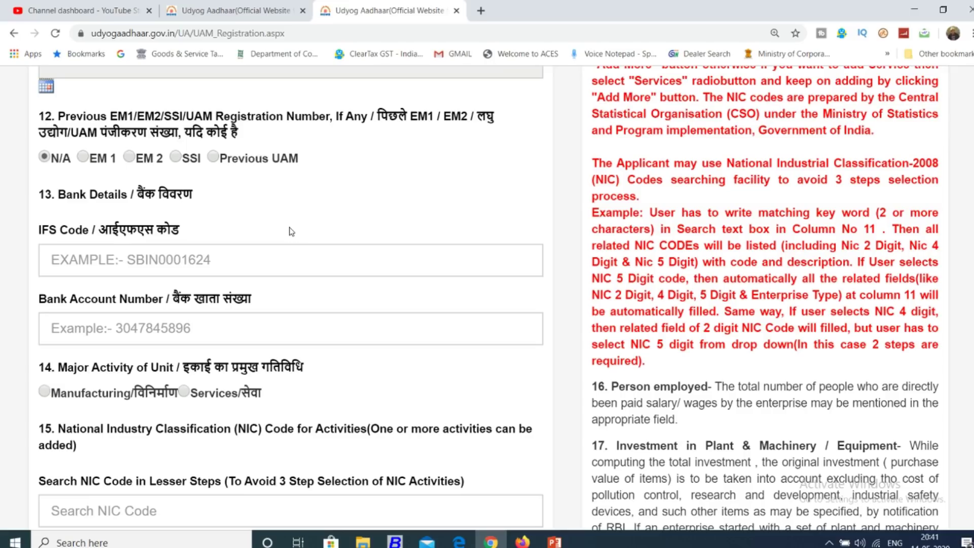
Review the IFS Code and Bank Account Number fields under Bank Details, leaving both blank.
click(279, 255)
click(338, 198)
click(149, 255)
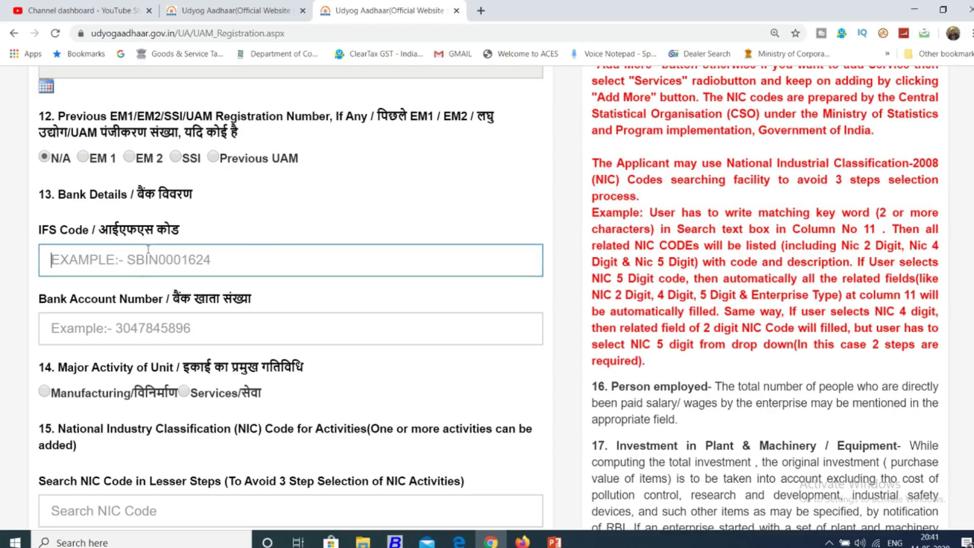
click(131, 323)
Set the Major Activity of Unit to Services.
scroll(131, 323, down, 1)
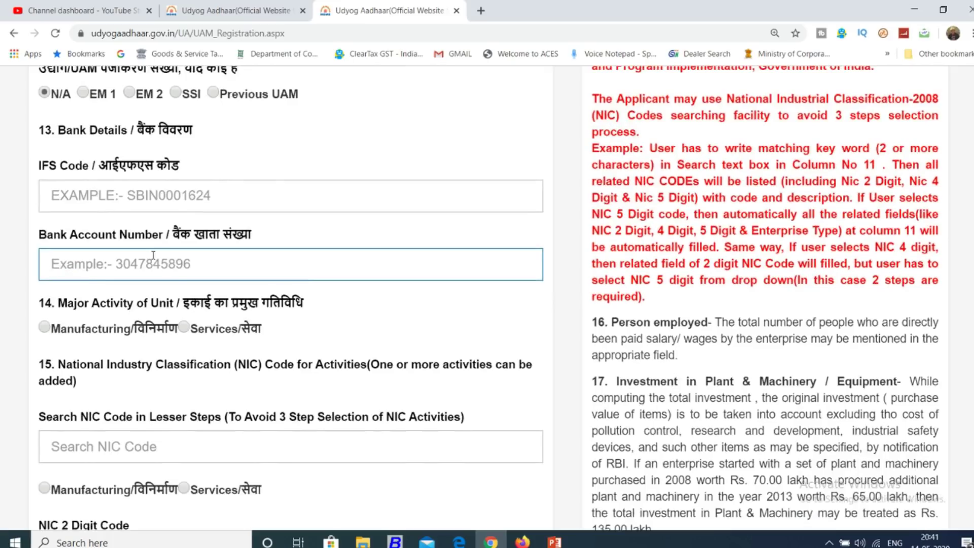
scroll(153, 255, down, 1)
scroll(153, 255, down, 1)
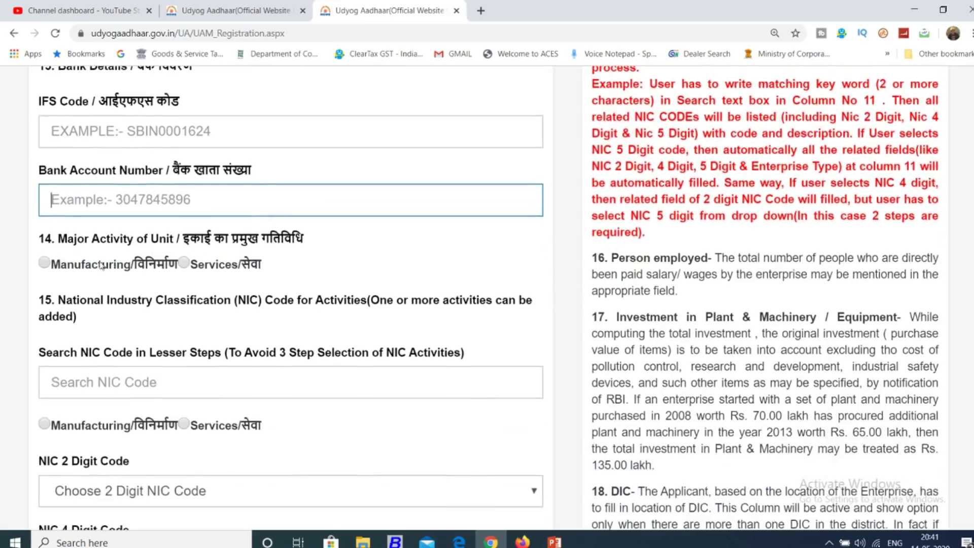
click(30, 235)
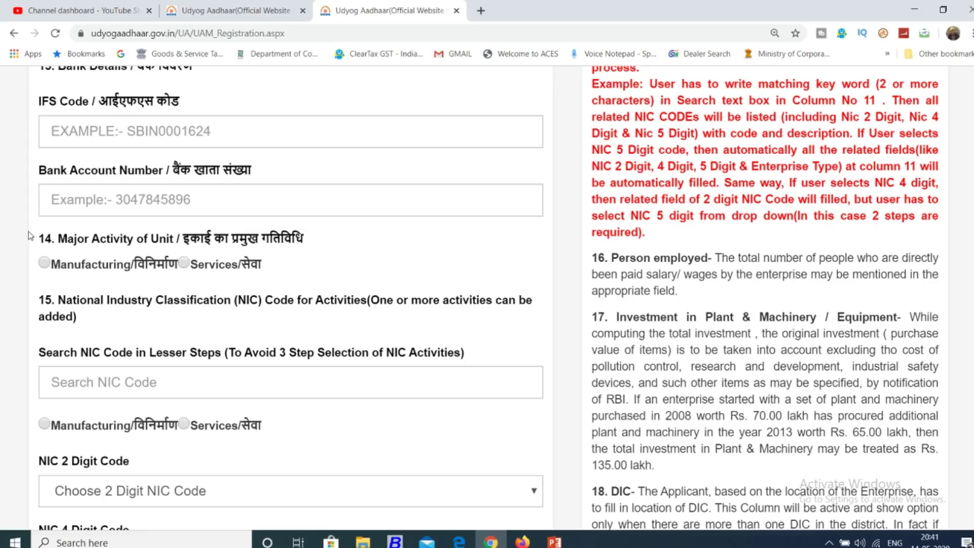
click(44, 262)
click(183, 263)
Search the NIC codes for "ACCOUN" and choose 6920-Accounting, bookkeeping and auditing activities; tax consultancy.
scroll(188, 263, down, 1)
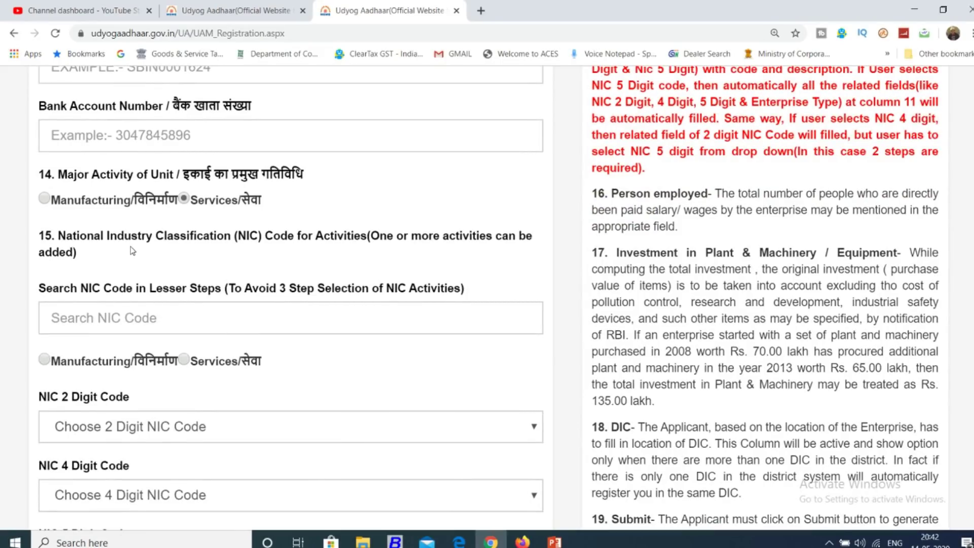
click(167, 314)
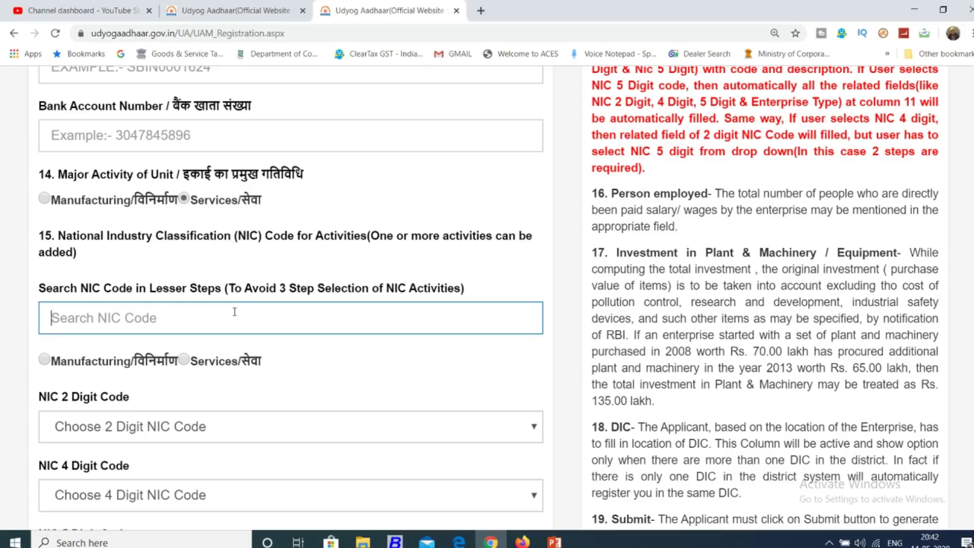
text(ACCOUN)
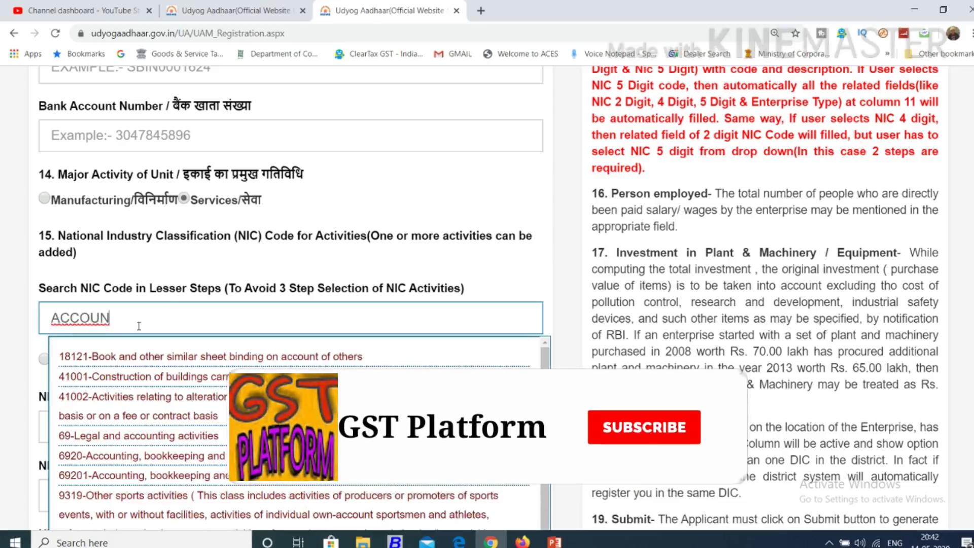
scroll(202, 410, down, 1)
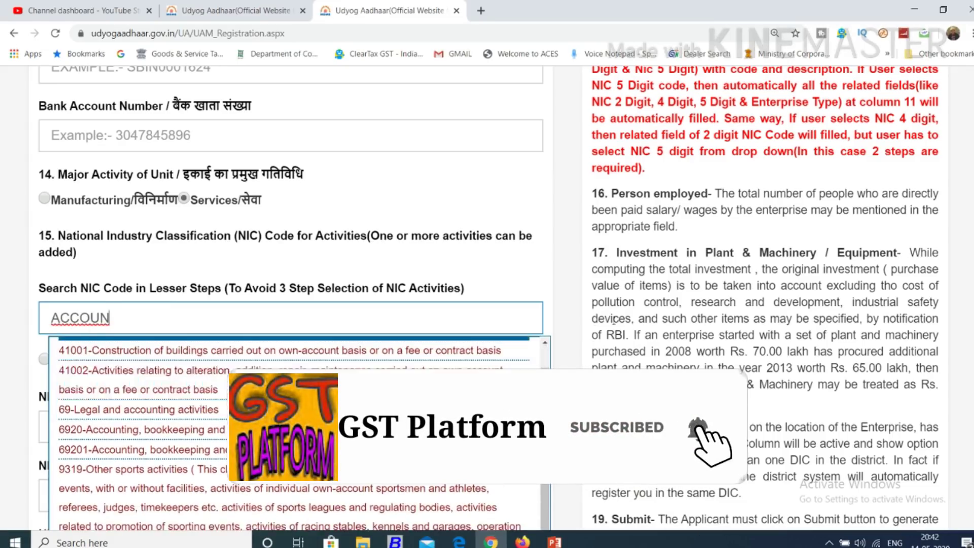
scroll(202, 410, up, 1)
scroll(201, 395, down, 2)
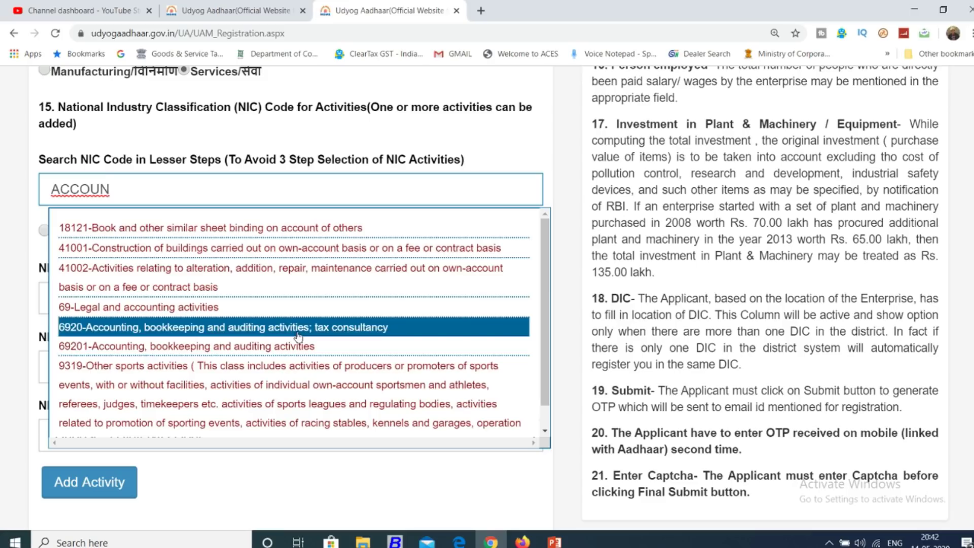
click(251, 334)
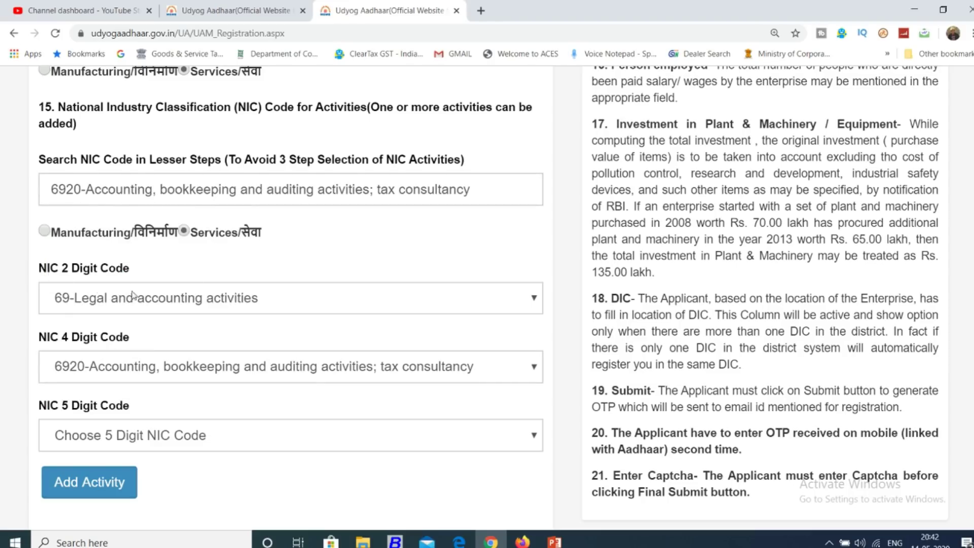
Check the options offered for the NIC 2 Digit Code and NIC 4 Digit Code, keeping the selected ones.
click(160, 297)
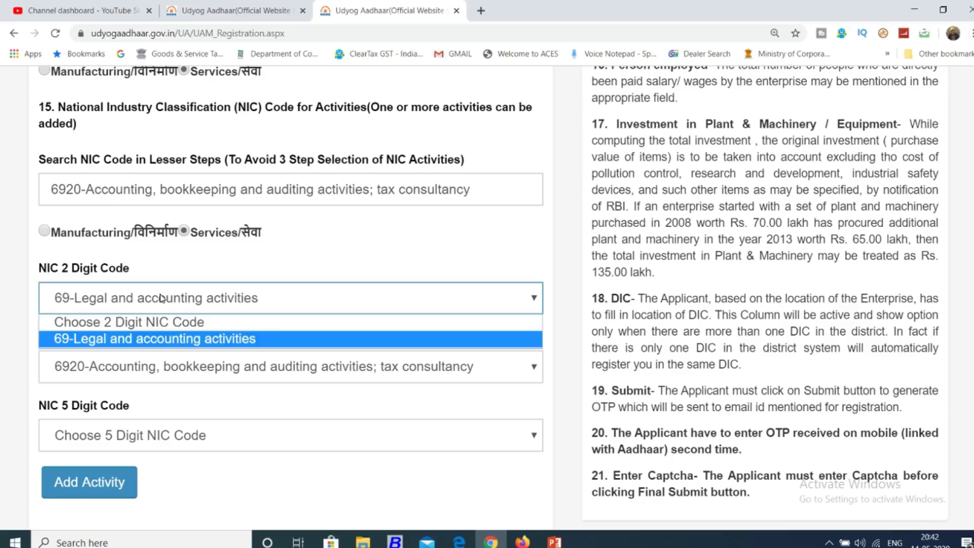
click(127, 339)
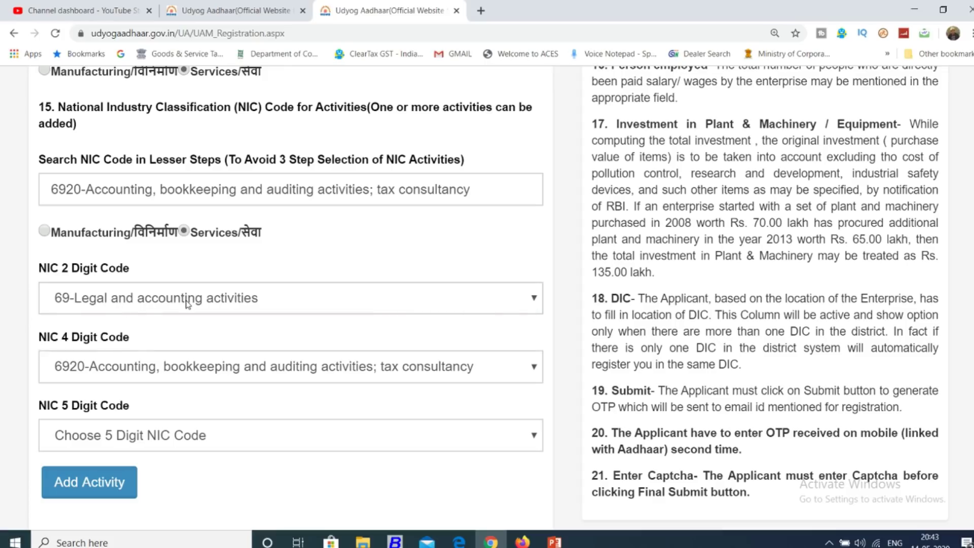
scroll(188, 304, down, 1)
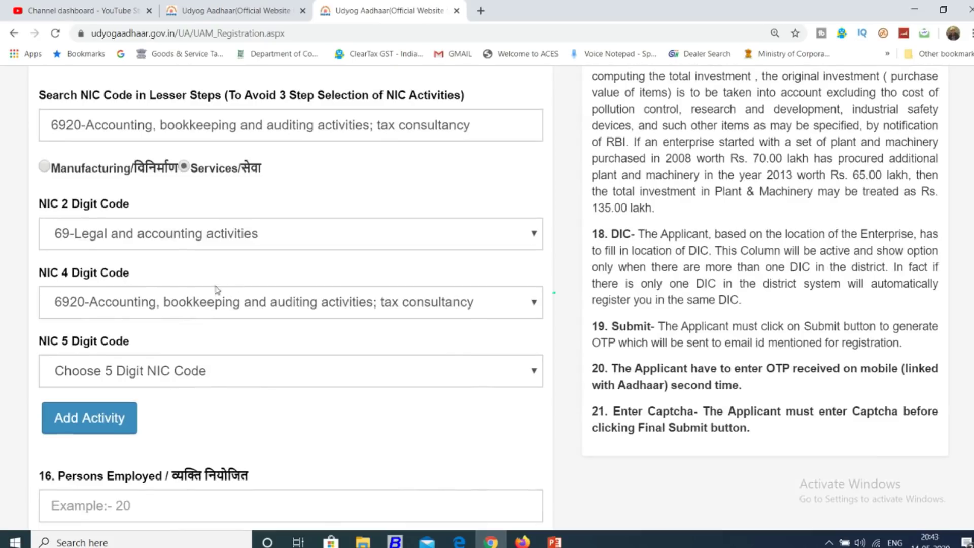
click(251, 310)
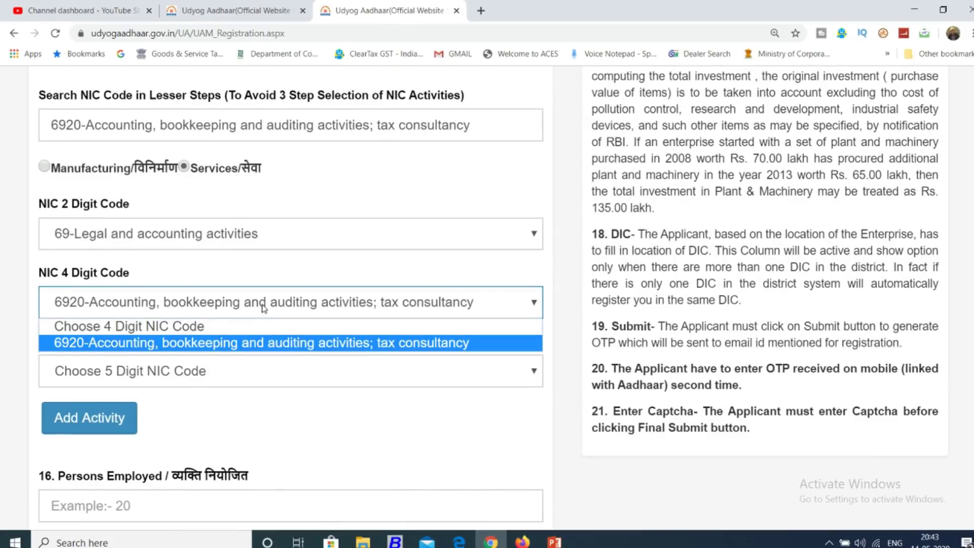
scroll(263, 308, down, 1)
Set the NIC 5 Digit Code to 69201-Accounting, bookkeeping and auditing activities and add the activity to the form.
click(159, 310)
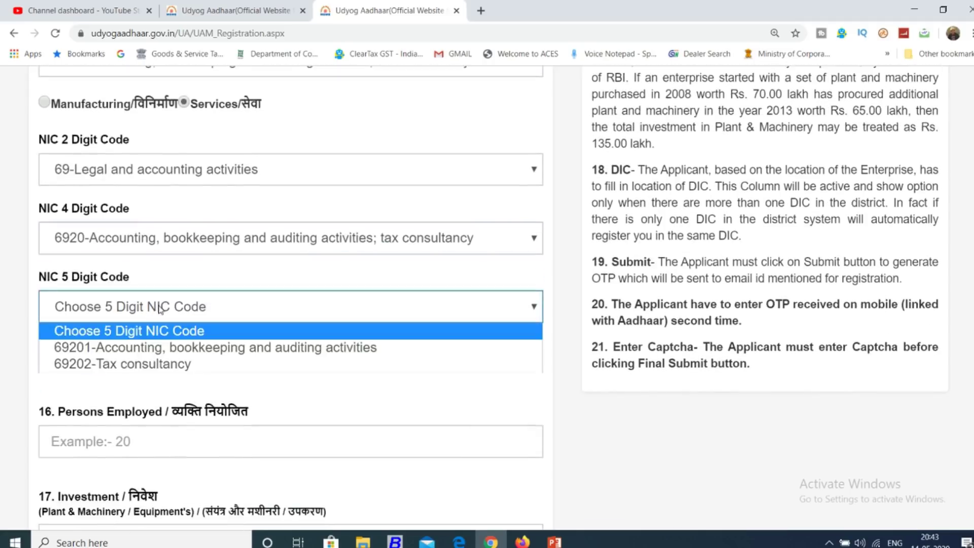
click(206, 349)
click(253, 349)
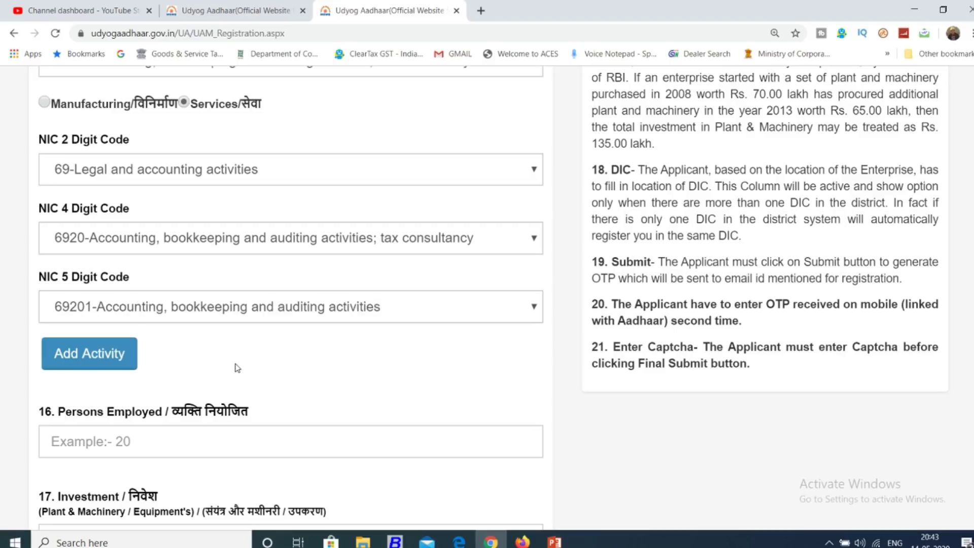
click(97, 356)
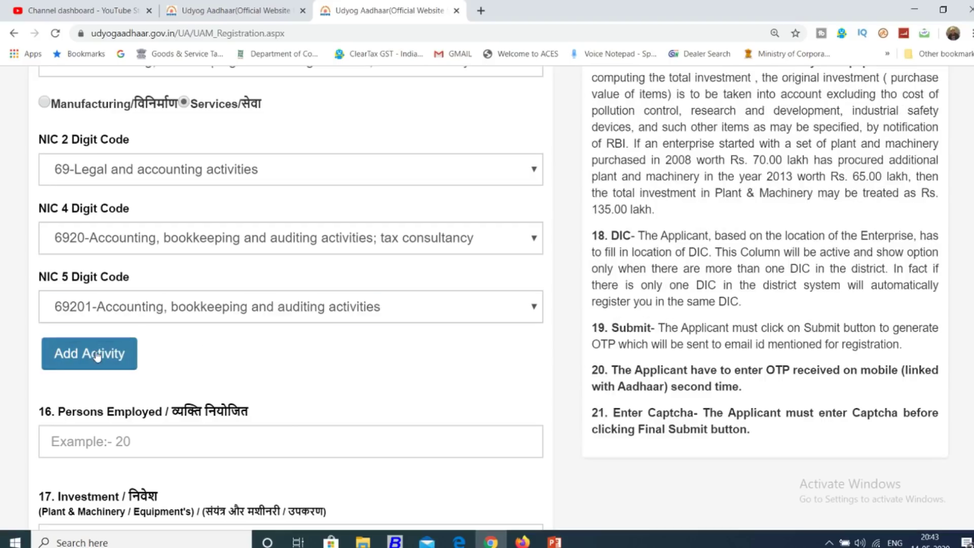
scroll(246, 370, down, 1)
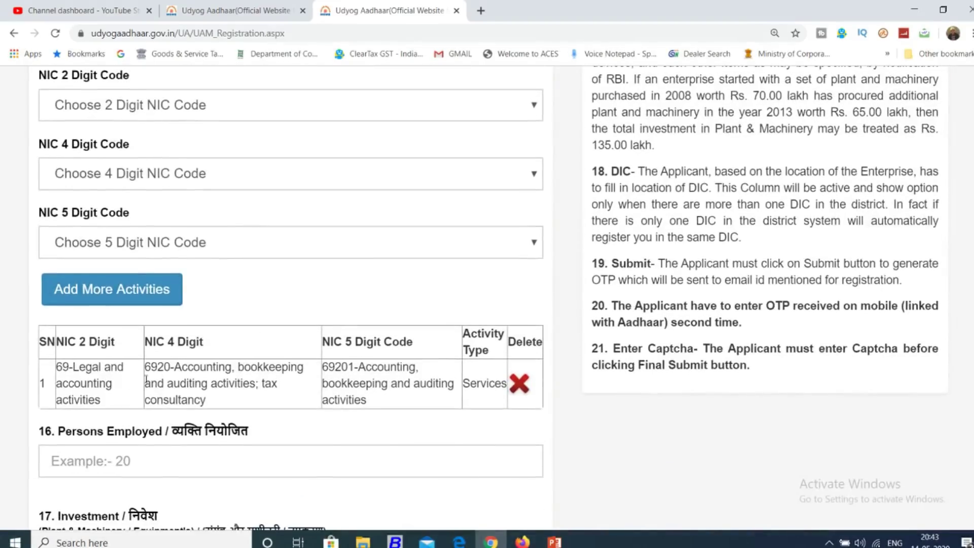
Review the Major Activity and NIC code sections, down to the added activity and the Persons Employed field.
scroll(355, 335, up, 6)
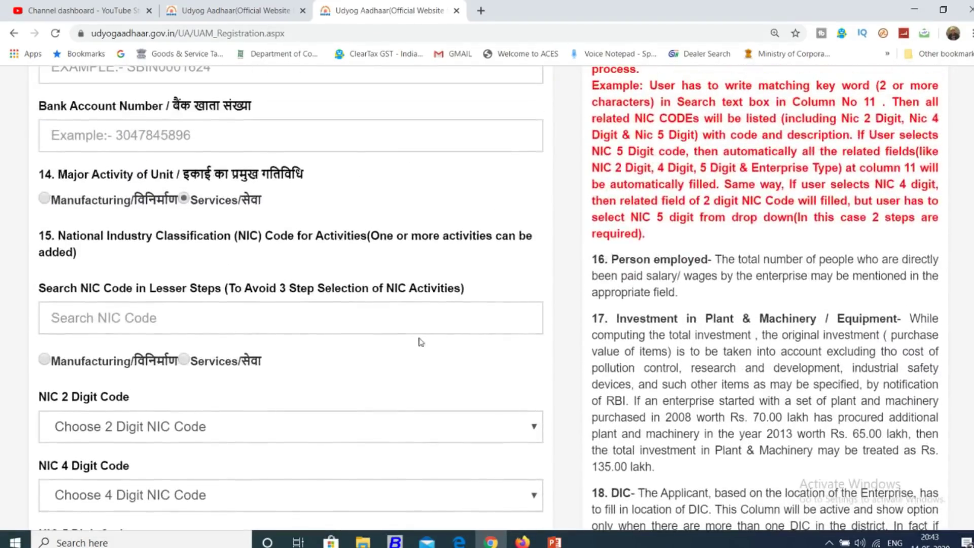
click(260, 145)
scroll(246, 210, down, 2)
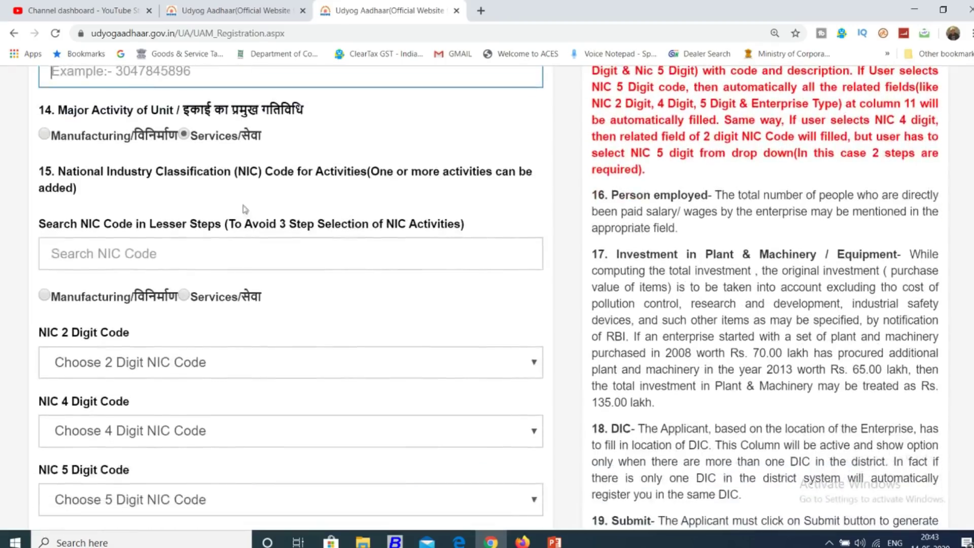
scroll(264, 250, down, 8)
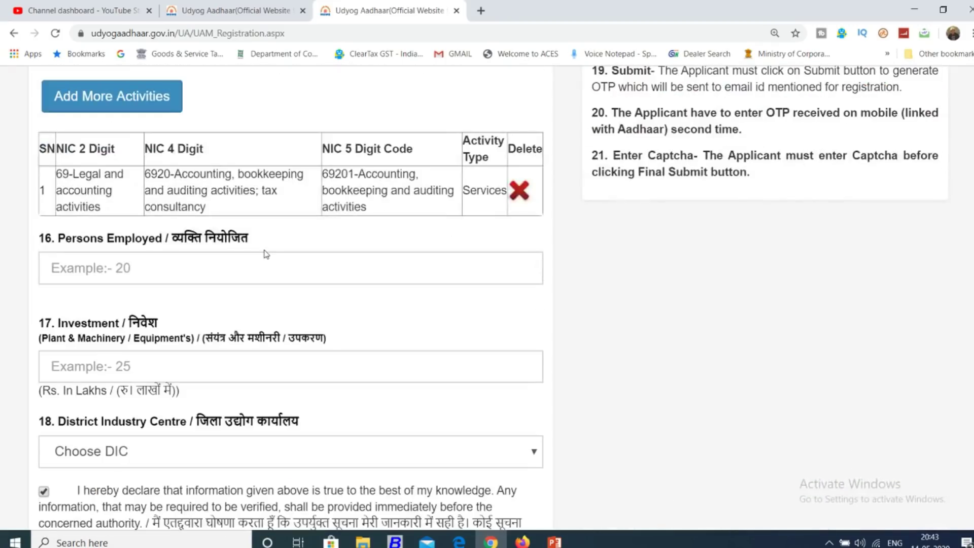
scroll(346, 235, down, 1)
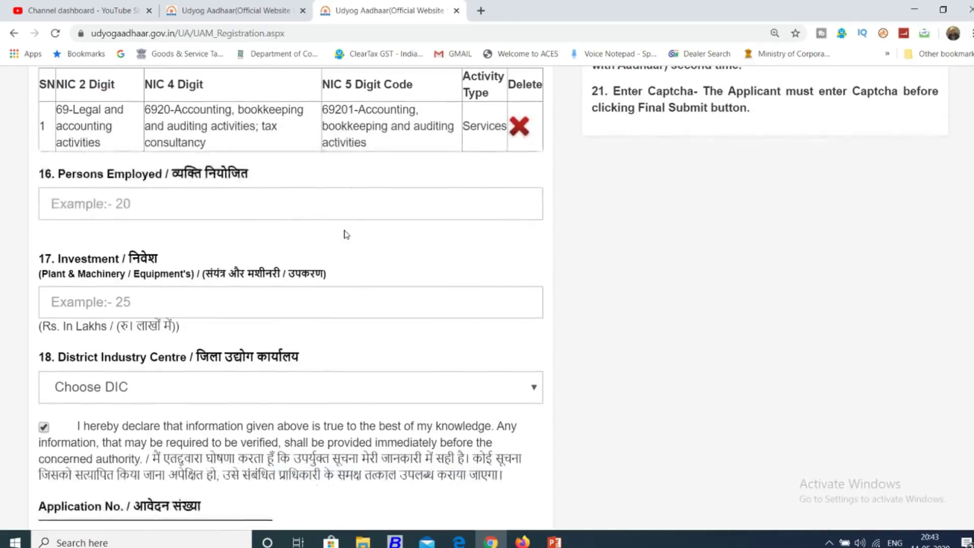
Go through the Persons Employed and Investment fields without entering any values.
click(198, 205)
click(248, 244)
click(294, 208)
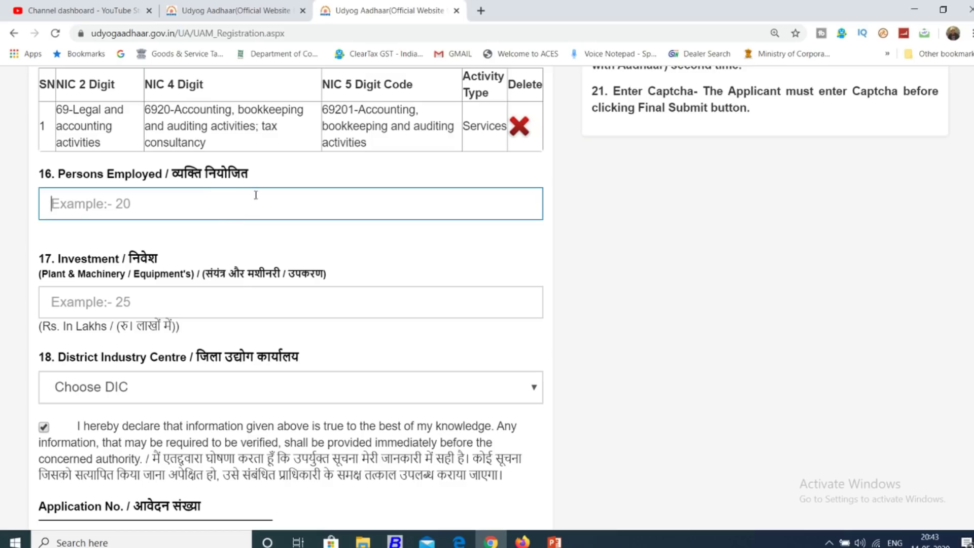
scroll(217, 259, down, 1)
click(265, 226)
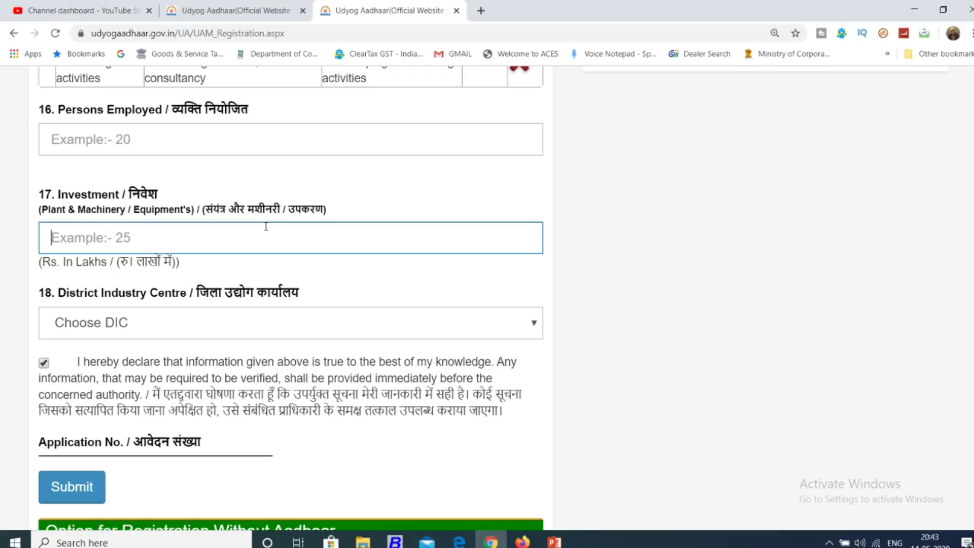
Check the options offered for the District Industry Centre, keeping Choose DIC selected.
click(226, 329)
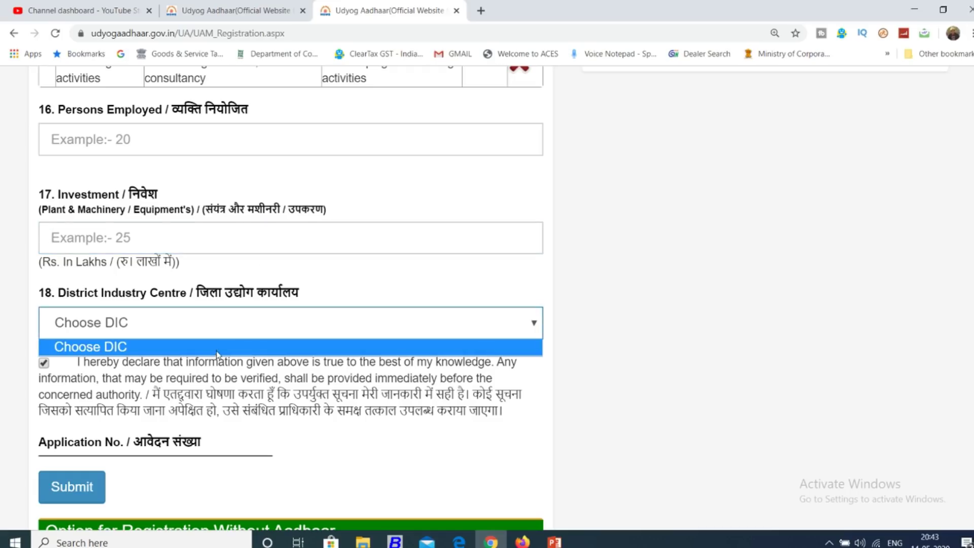
click(221, 351)
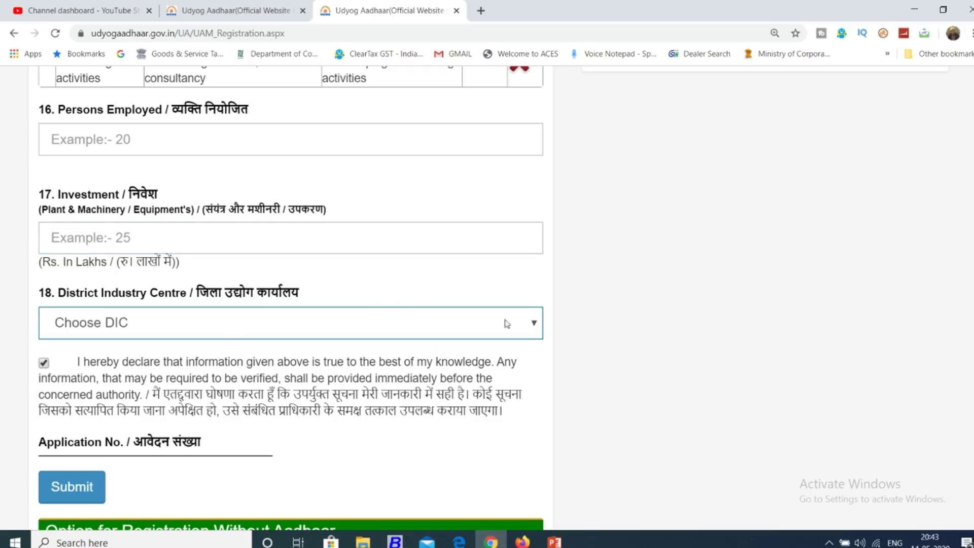
click(558, 317)
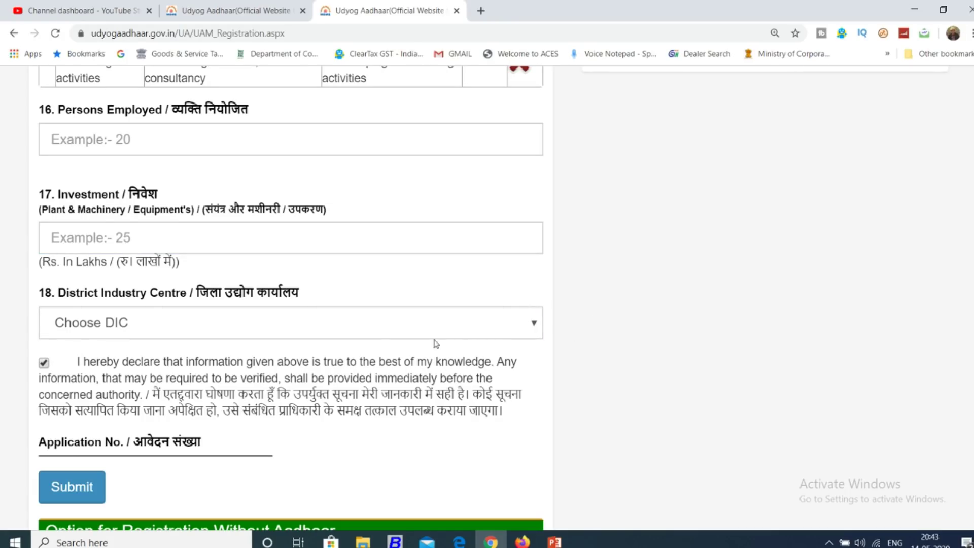
Review the form from the declaration and submission section back to the Aadhaar validation, Social Category, Gender and Name of Enterprise fields.
scroll(417, 350, down, 3)
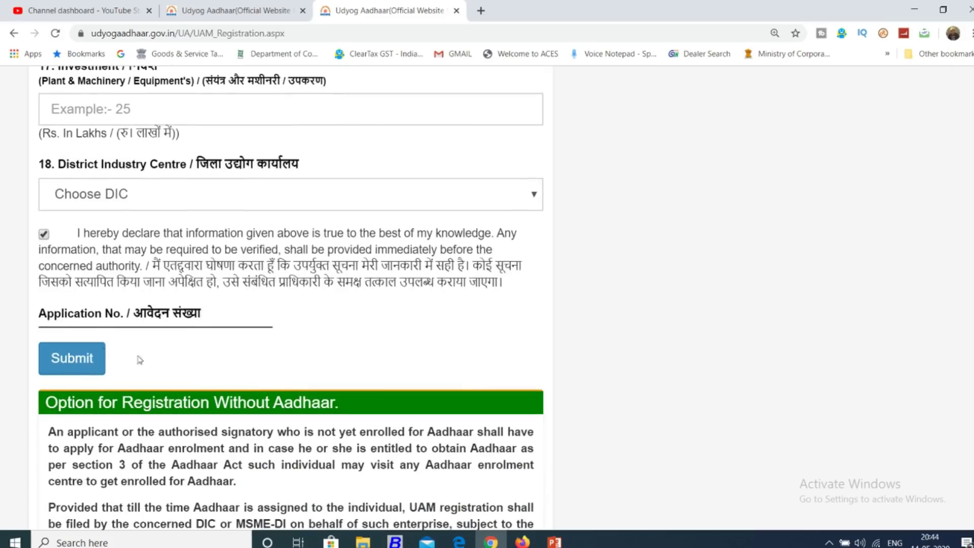
scroll(463, 361, up, 6)
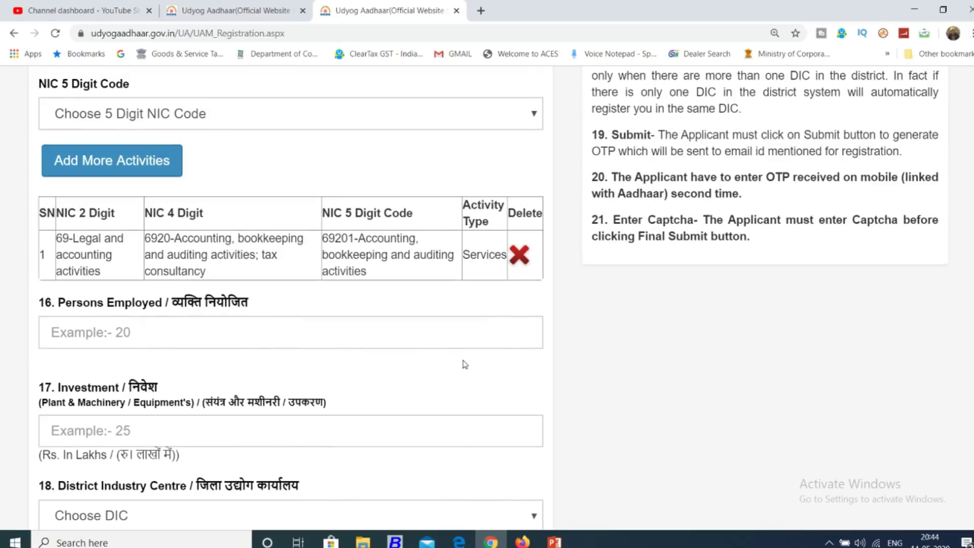
scroll(475, 341, up, 12)
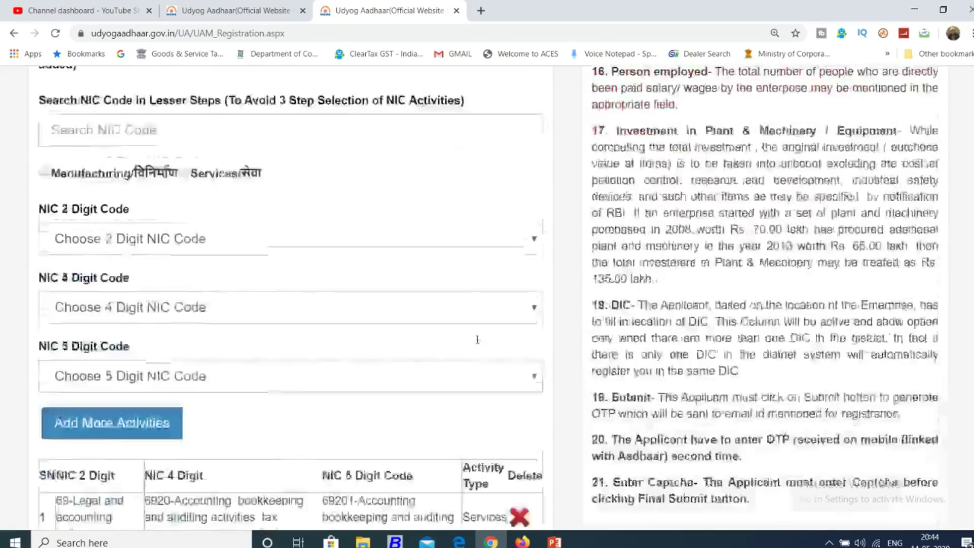
scroll(476, 339, up, 17)
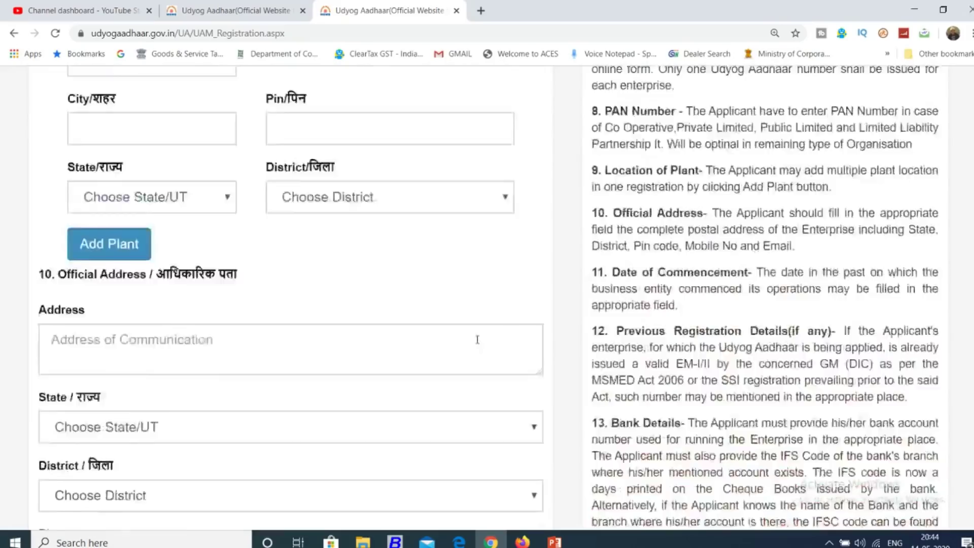
scroll(477, 340, up, 11)
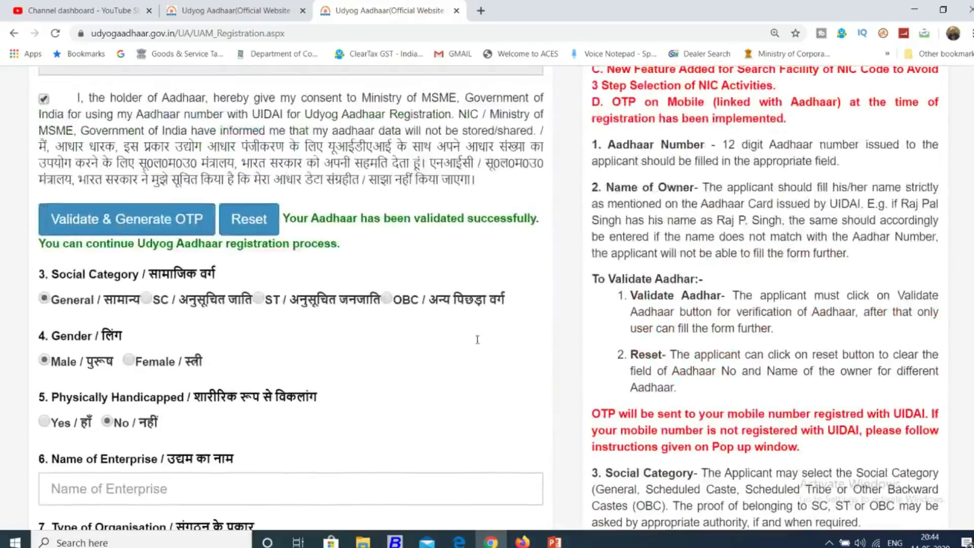
scroll(479, 343, down, 4)
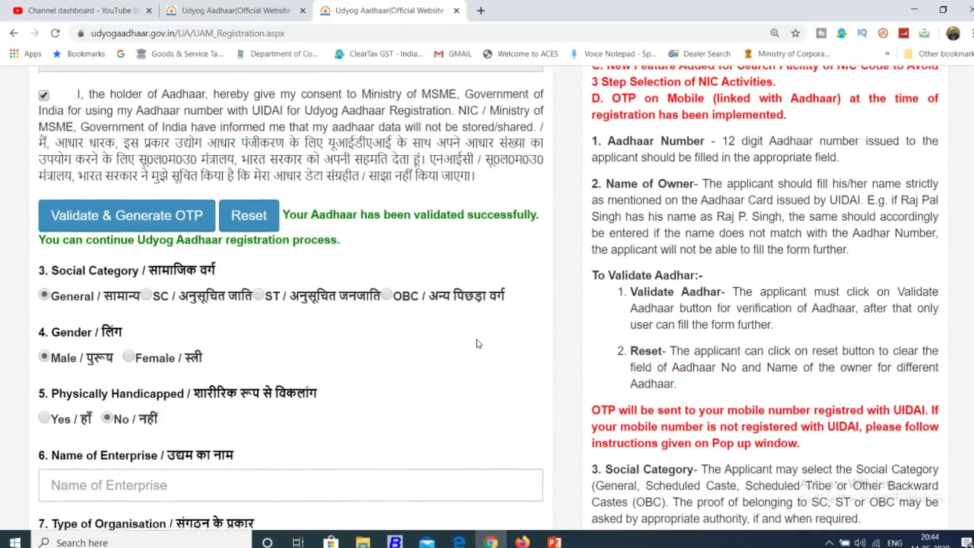
scroll(478, 343, down, 1)
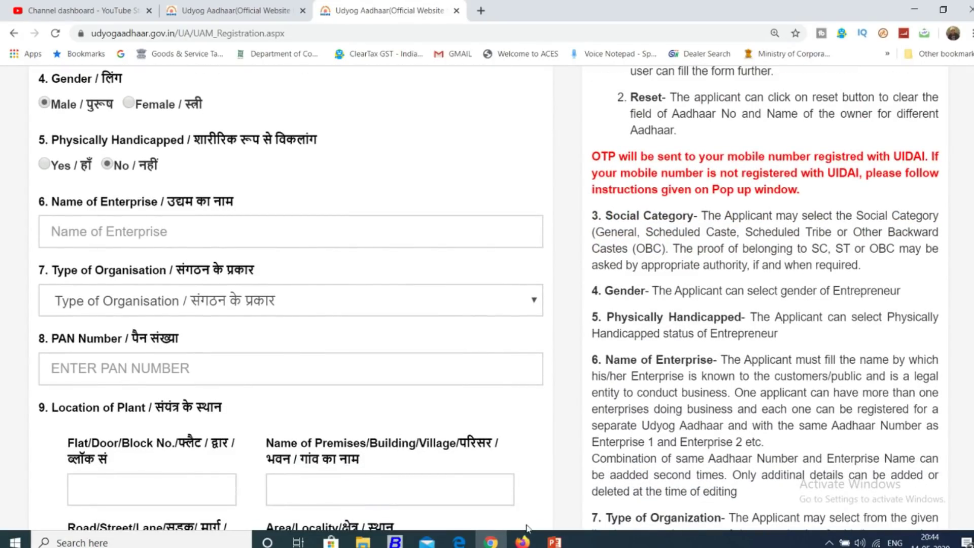
scroll(553, 414, up, 2)
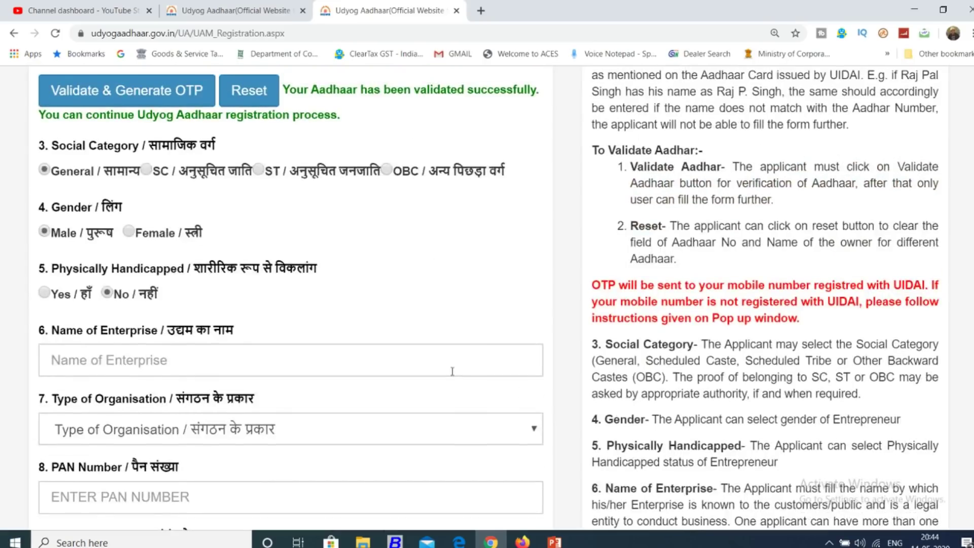